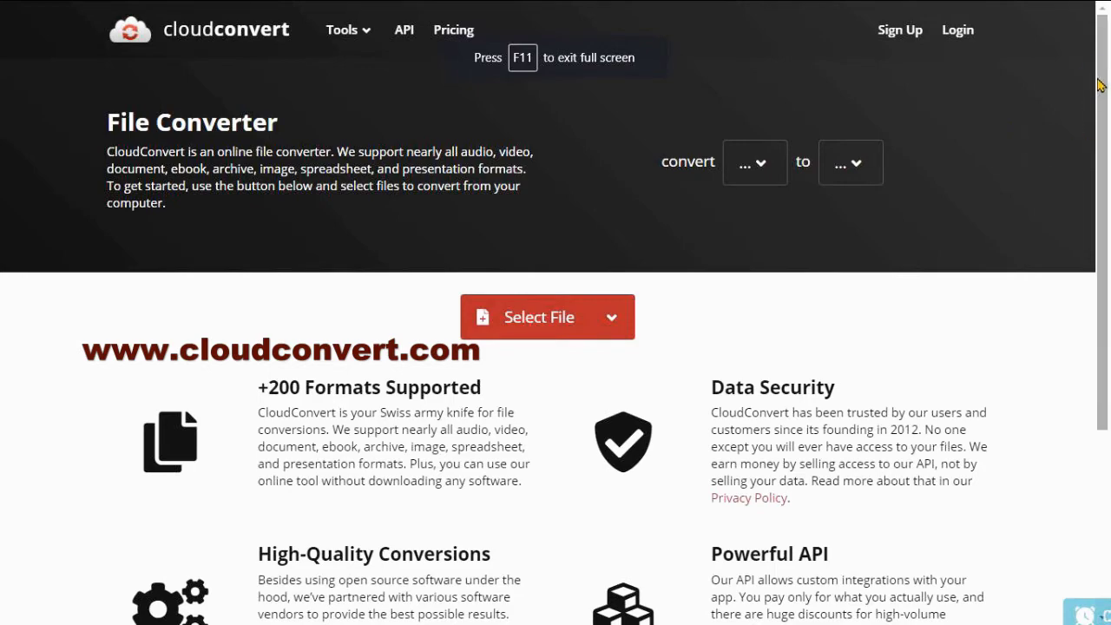
# Step: Read the home page introduction, highlighting its description and checking the file source options
pyautogui.scroll(-3, 1099, 173)
pyautogui.scroll(3, 1095, 130)
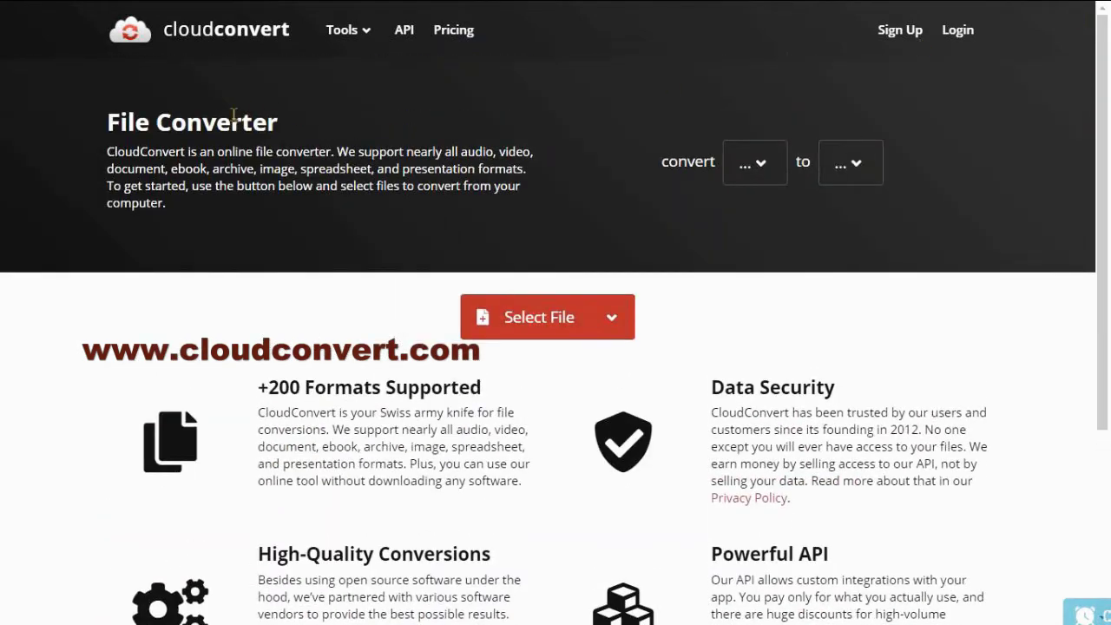
pyautogui.moveTo(107, 155); pyautogui.dragTo(161, 170)
pyautogui.moveTo(227, 172); pyautogui.dragTo(544, 183)
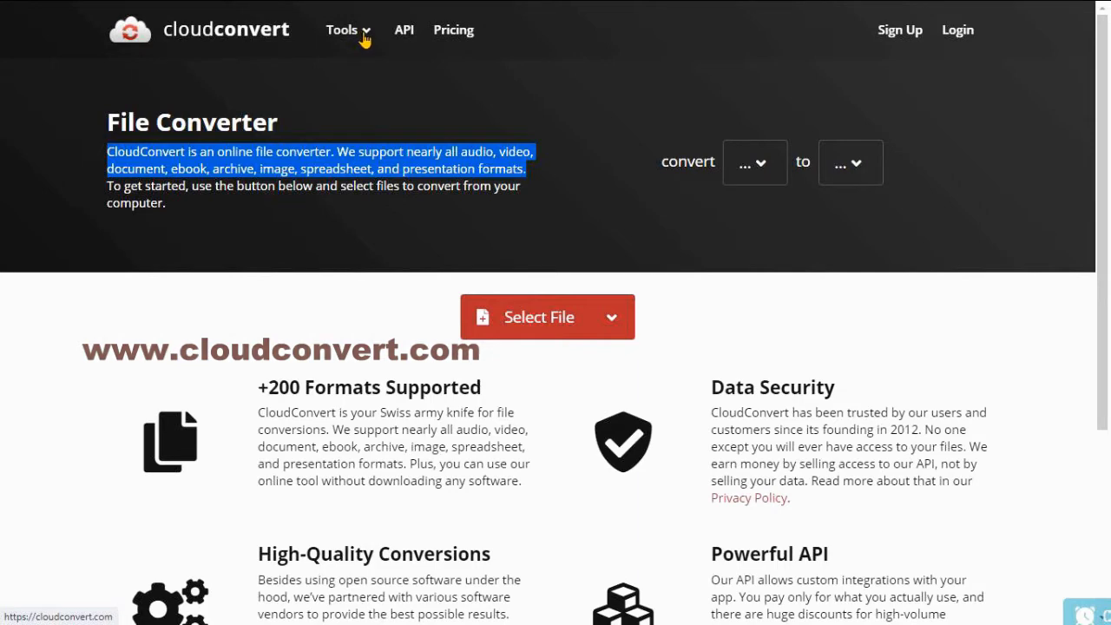
pyautogui.moveTo(1105, 54); pyautogui.dragTo(1105, 158)
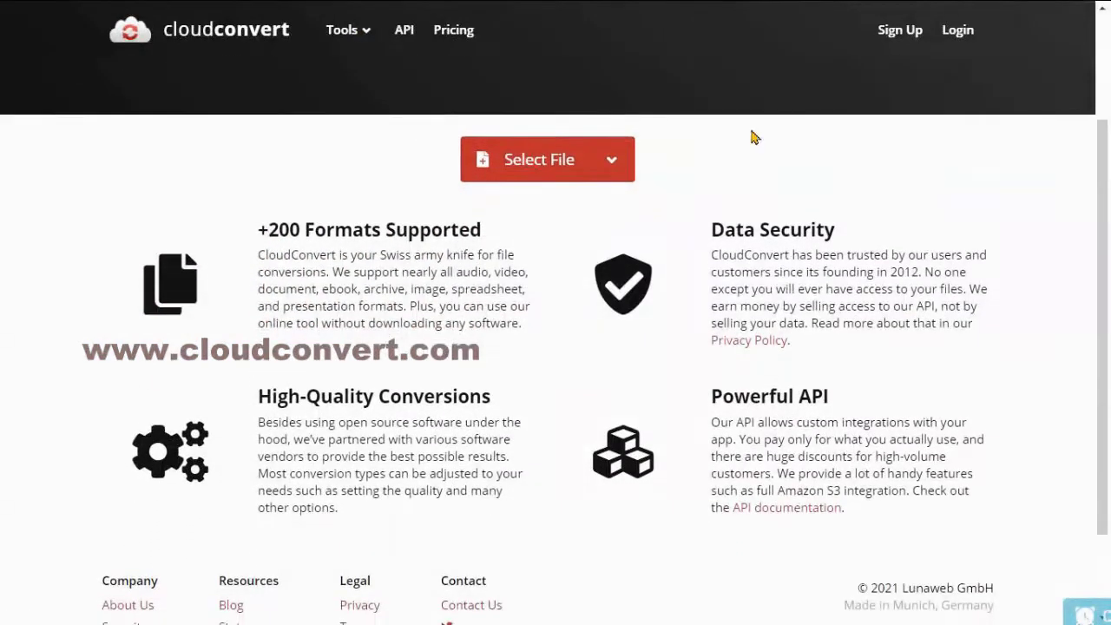
pyautogui.click(612, 160)
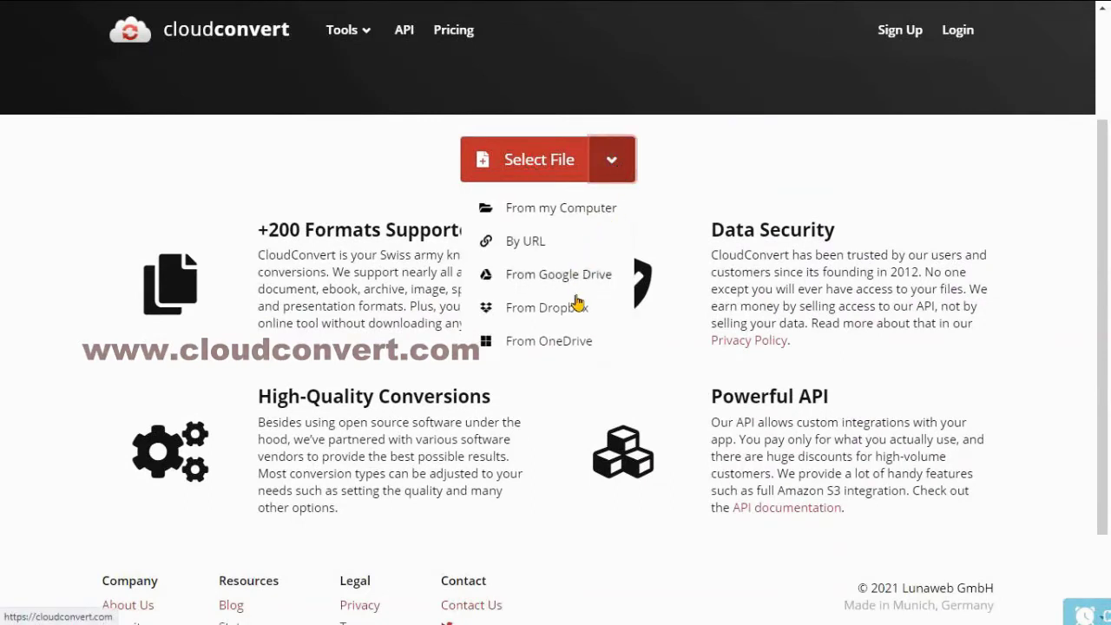
pyautogui.click(50, 231)
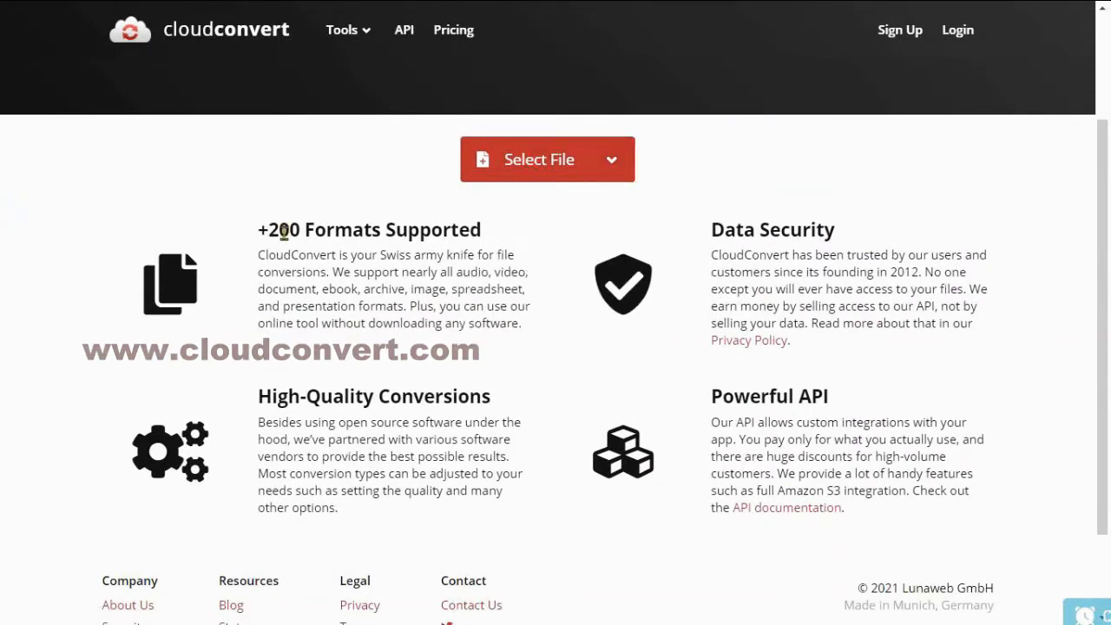
# Step: Highlight the Formats, High-Quality, Data Security and Powerful API headings, then open Tools
pyautogui.moveTo(259, 233); pyautogui.dragTo(427, 230)
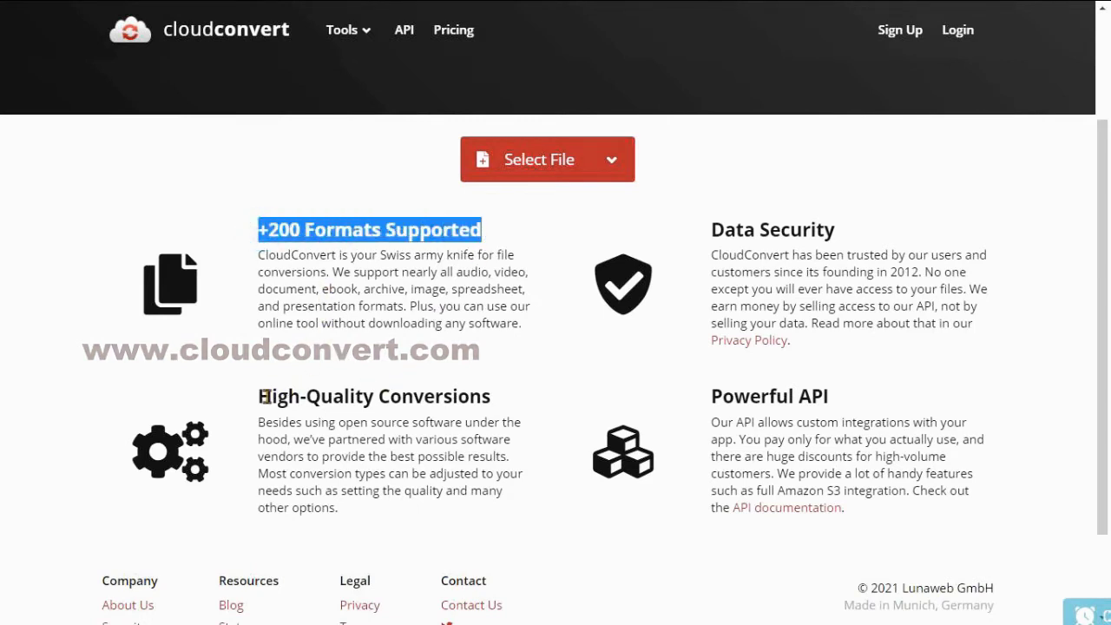
pyautogui.moveTo(259, 396); pyautogui.dragTo(487, 395)
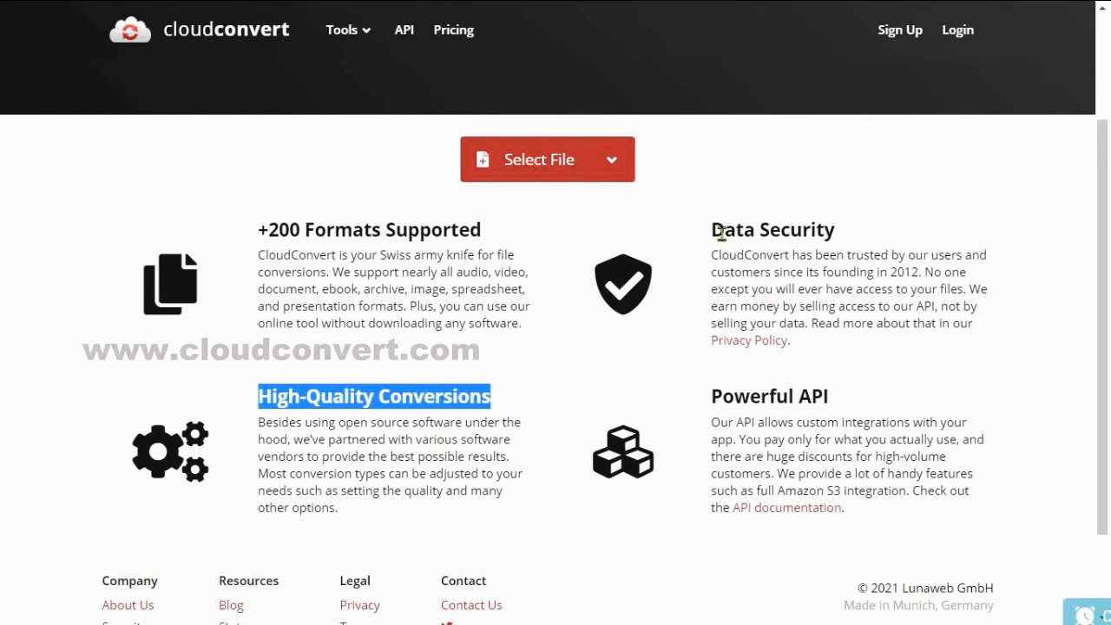
pyautogui.moveTo(714, 231); pyautogui.dragTo(850, 237)
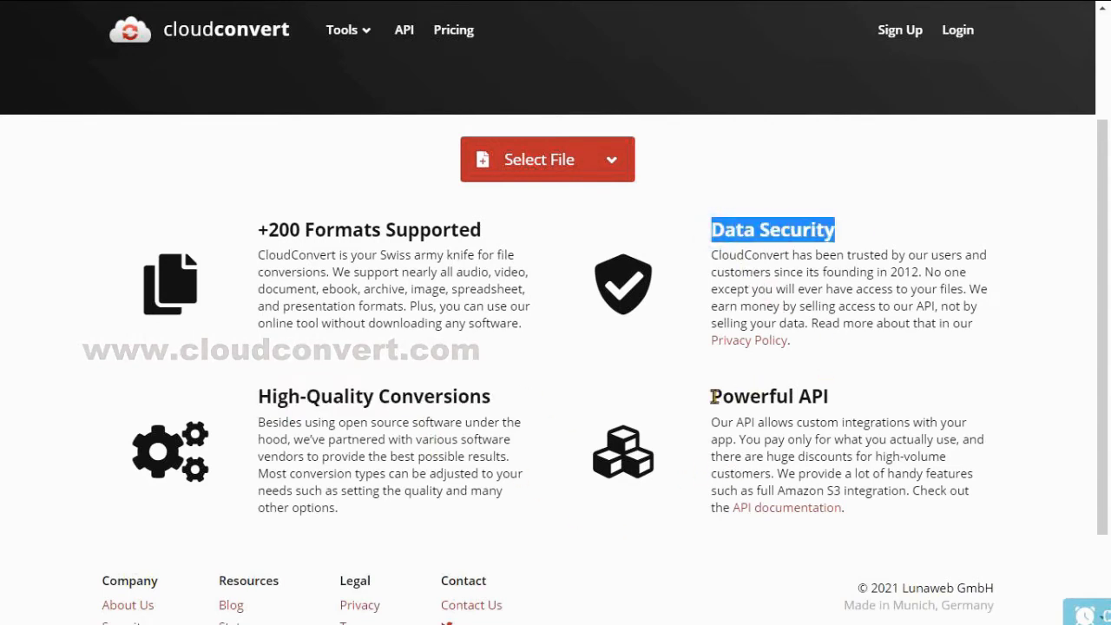
pyautogui.moveTo(713, 397); pyautogui.dragTo(816, 395)
pyautogui.scroll(-1, 993, 402)
pyautogui.scroll(3, 993, 402)
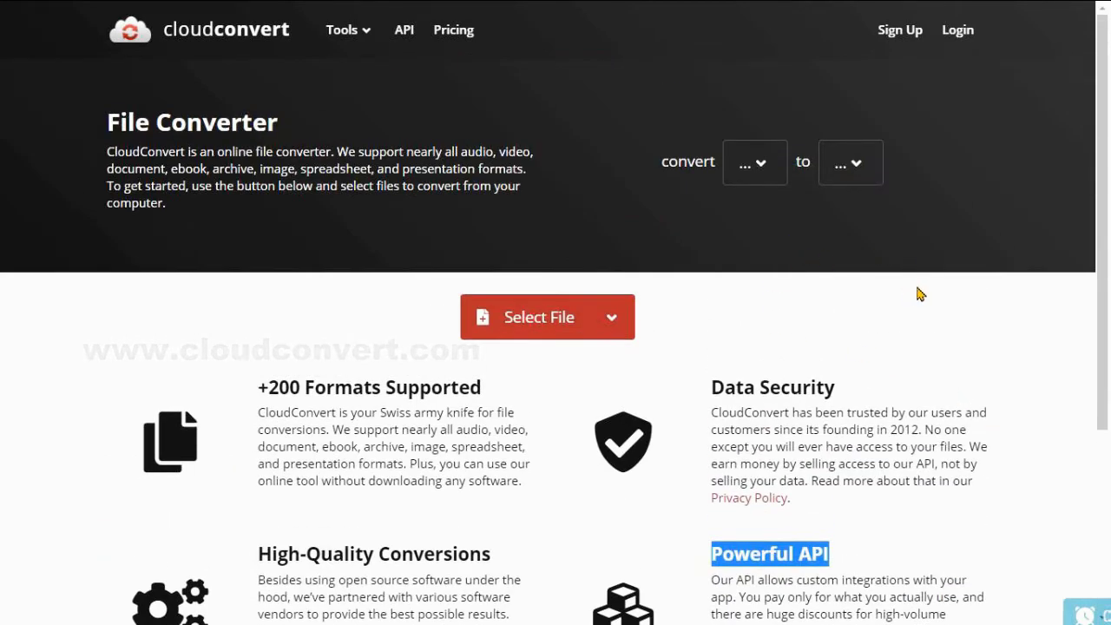
pyautogui.click(1030, 285)
pyautogui.click(368, 32)
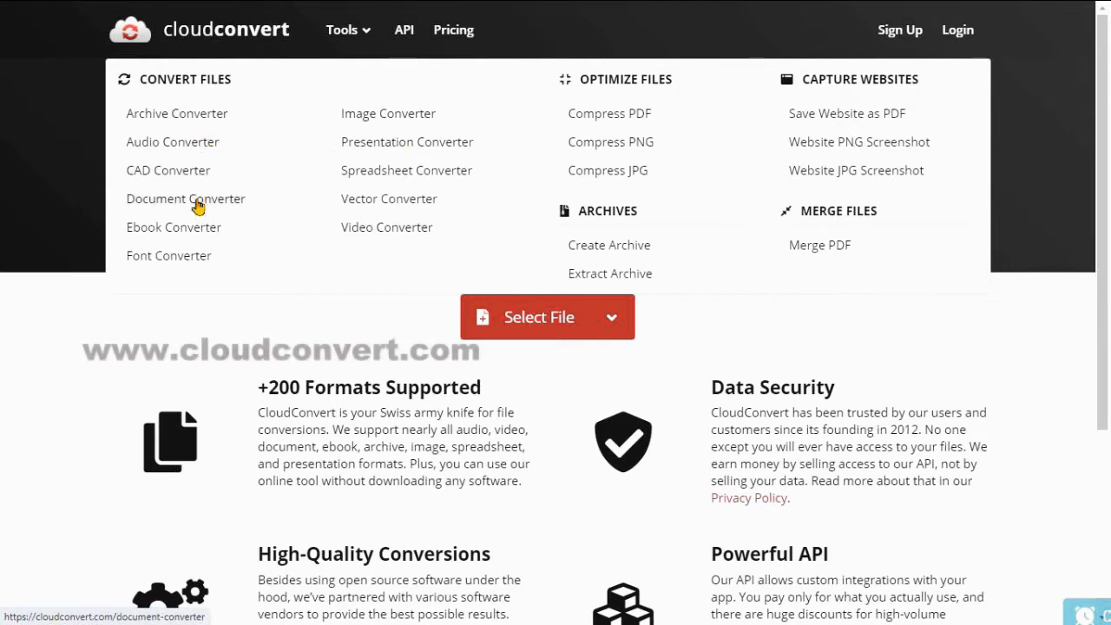
# Step: Look through the source and target format lists and the account registration page
pyautogui.click(73, 347)
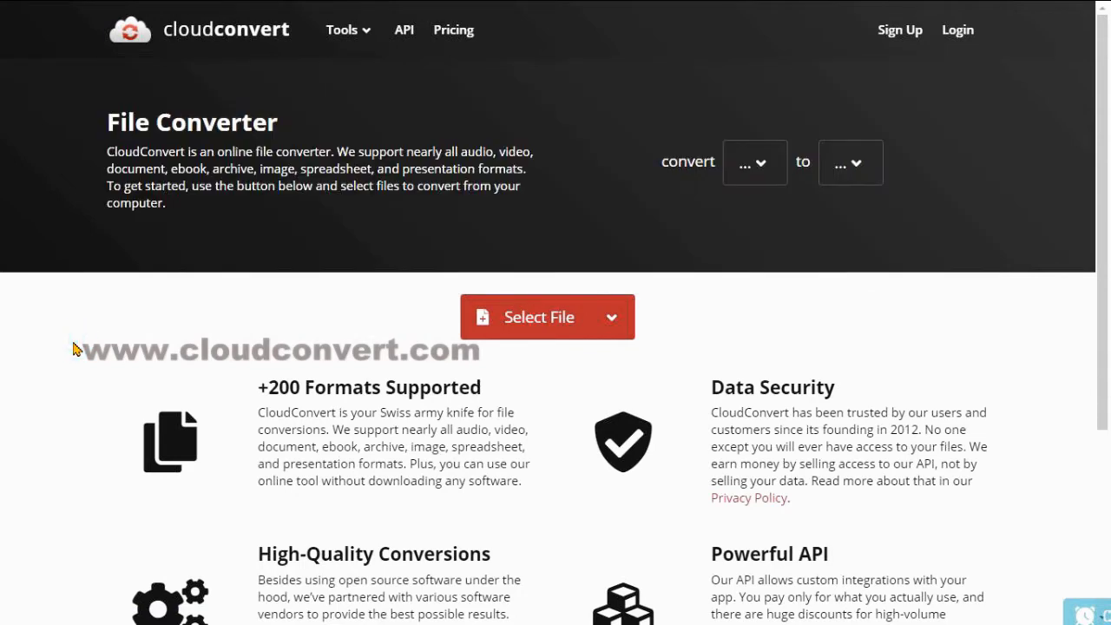
pyautogui.moveTo(345, 36)
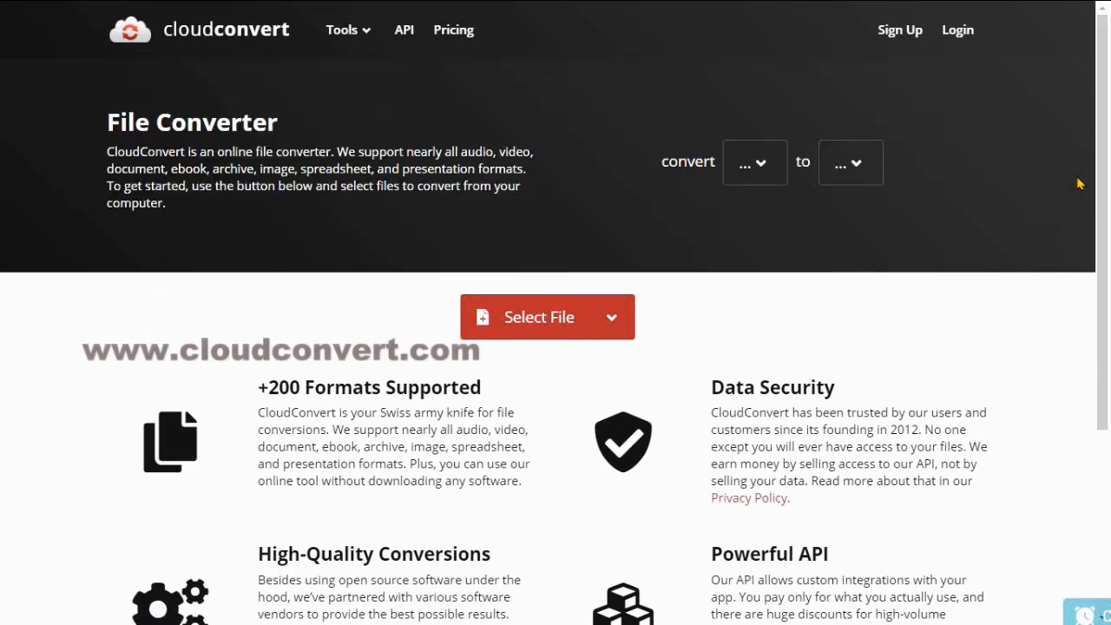
pyautogui.moveTo(1103, 93)
pyautogui.mouseDown()
pyautogui.moveTo(1108, 308)
pyautogui.moveTo(1108, 87)
pyautogui.mouseUp()
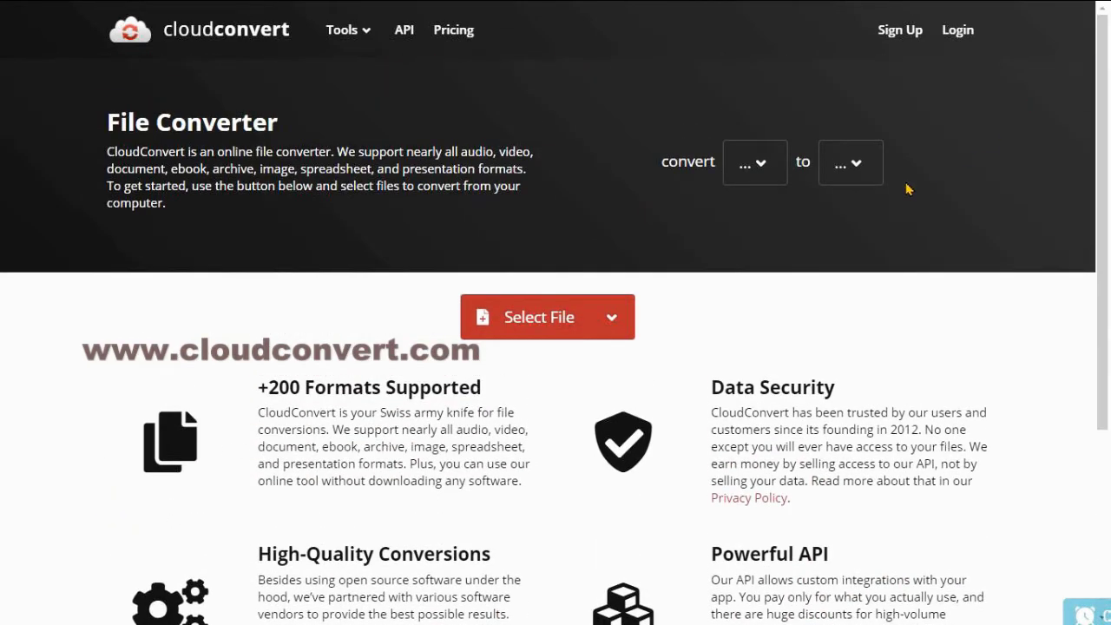
pyautogui.click(755, 164)
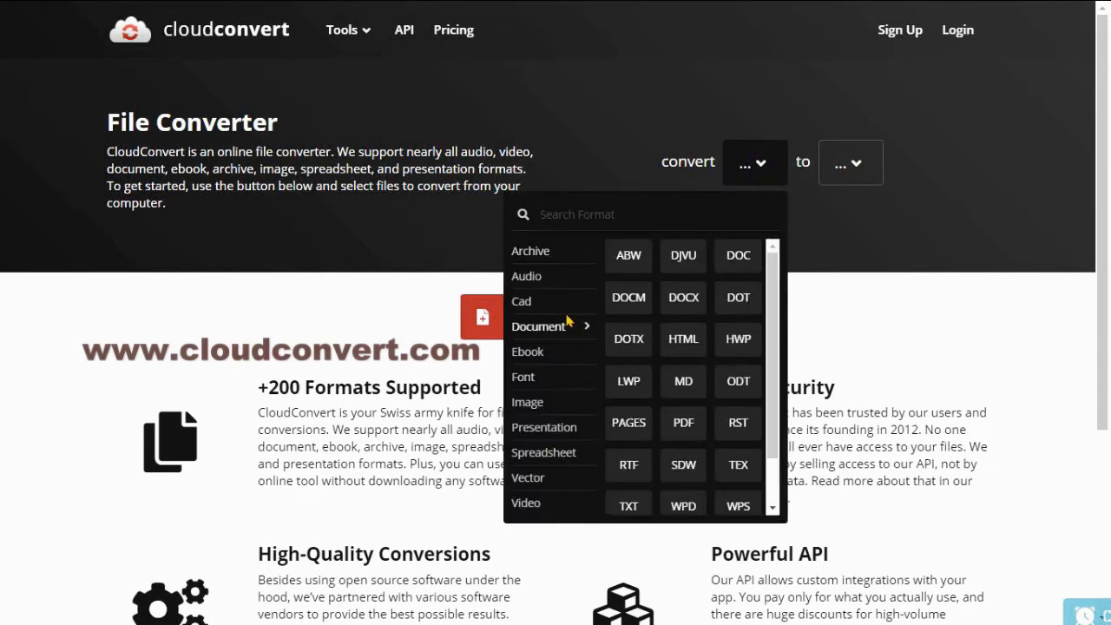
pyautogui.moveTo(538, 295)
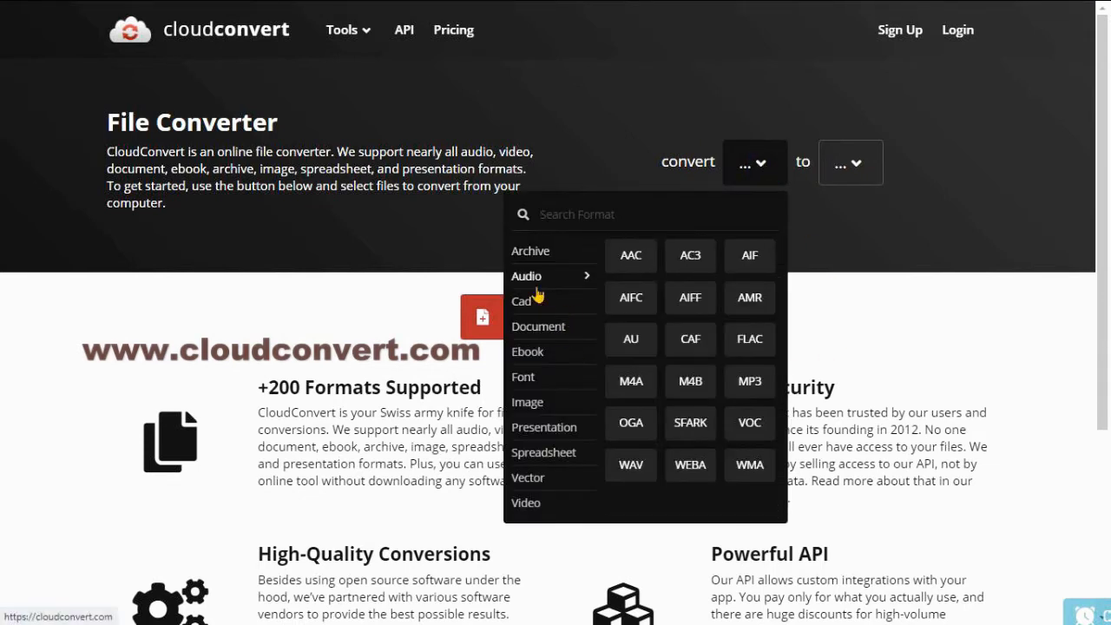
pyautogui.click(1012, 295)
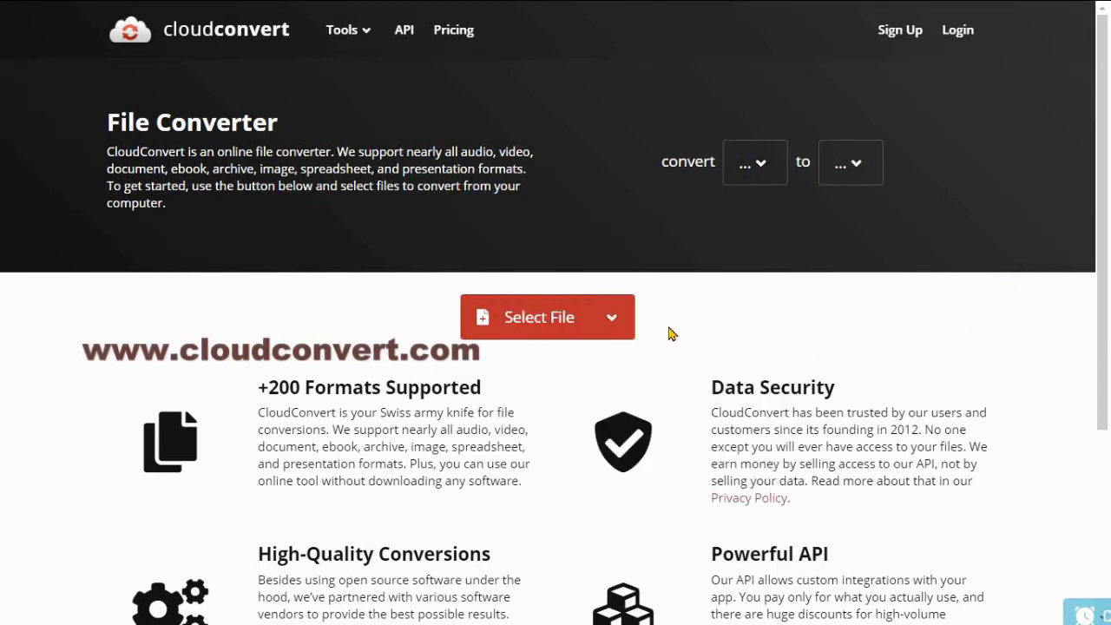
pyautogui.click(764, 178)
pyautogui.click(856, 235)
pyautogui.click(856, 167)
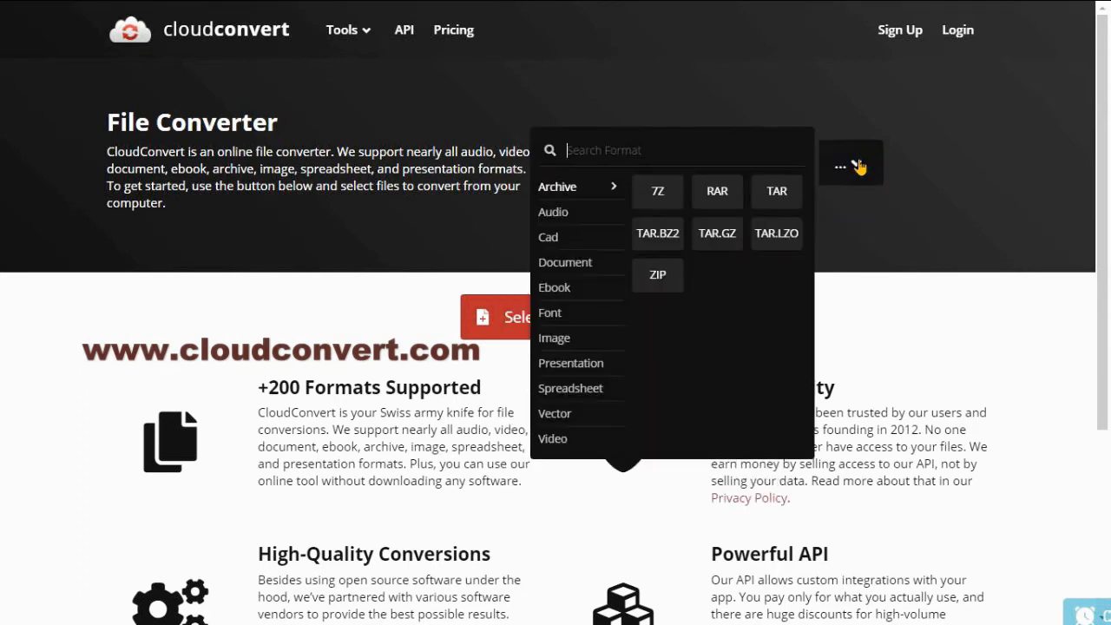
pyautogui.click(995, 295)
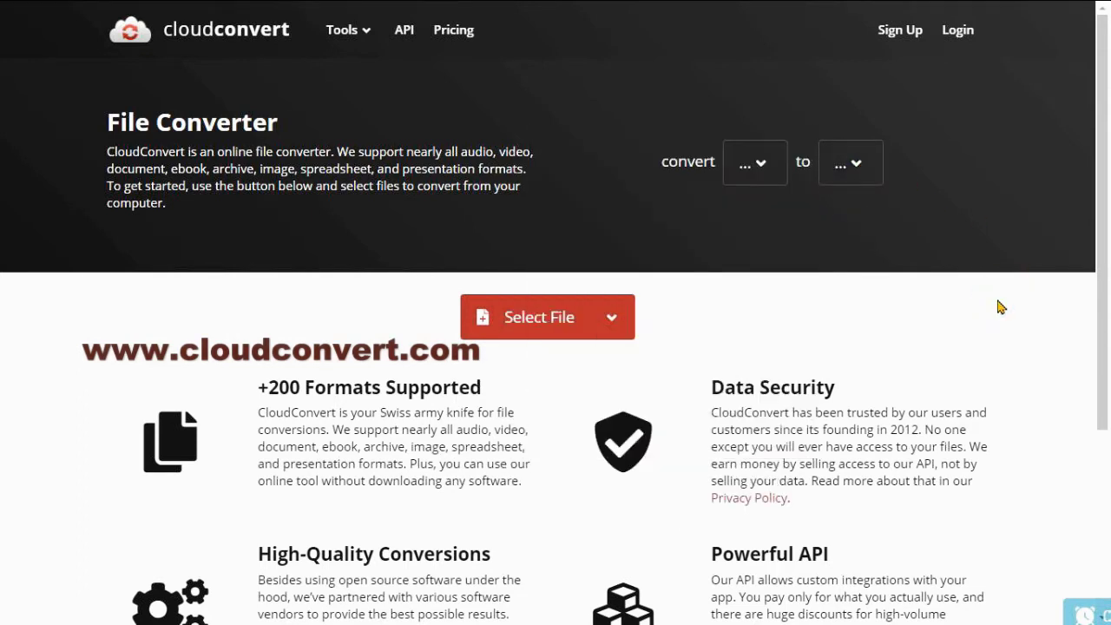
pyautogui.click(910, 39)
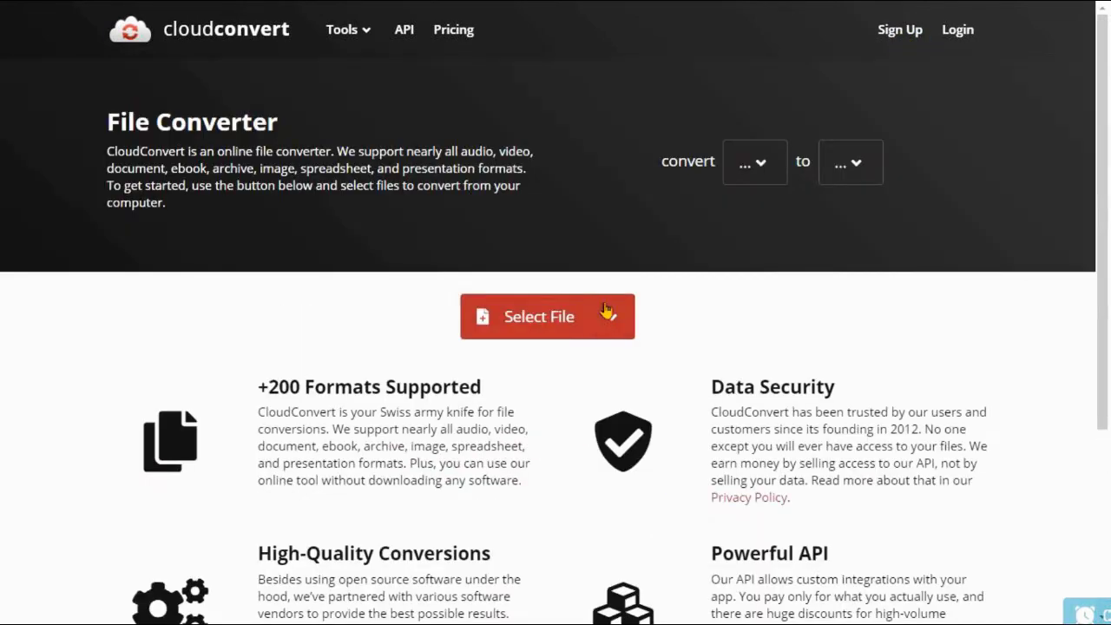
# Step: Upload SDLC.docx from the Desktop's CONVERT_FILE folder for conversion
pyautogui.click(608, 314)
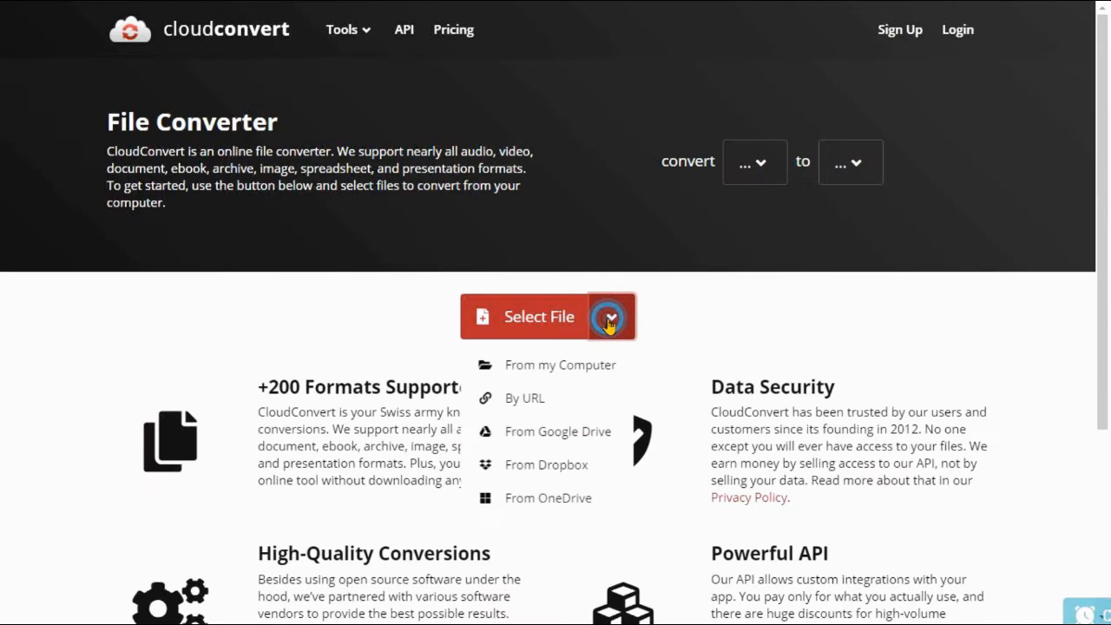
pyautogui.click(589, 363)
pyautogui.click(67, 166)
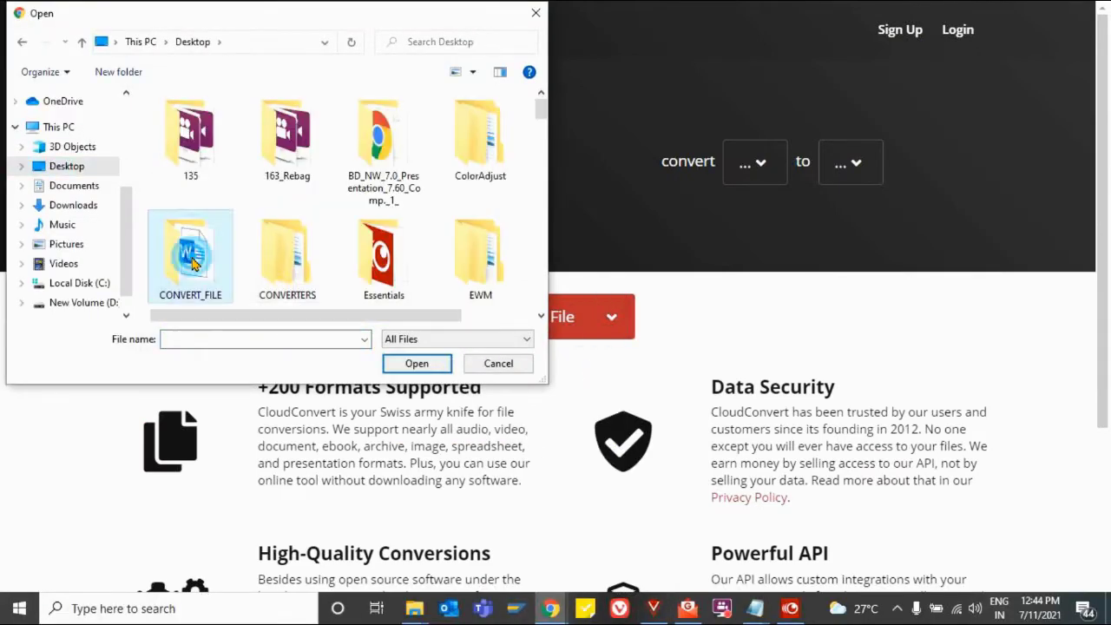
pyautogui.doubleClick(189, 252)
pyautogui.click(178, 119)
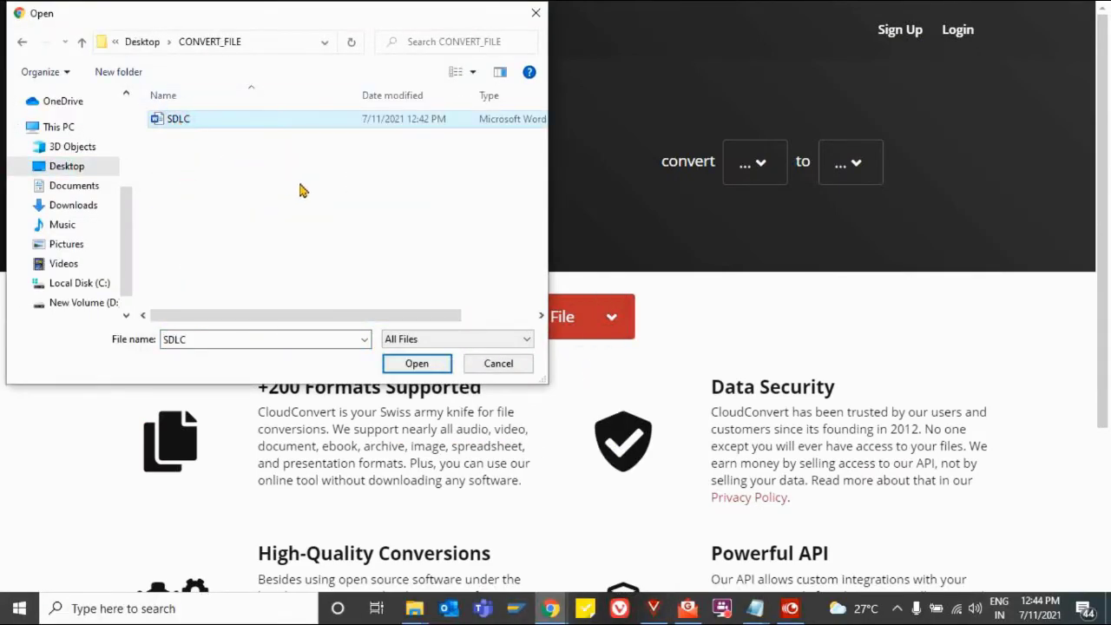
pyautogui.click(408, 363)
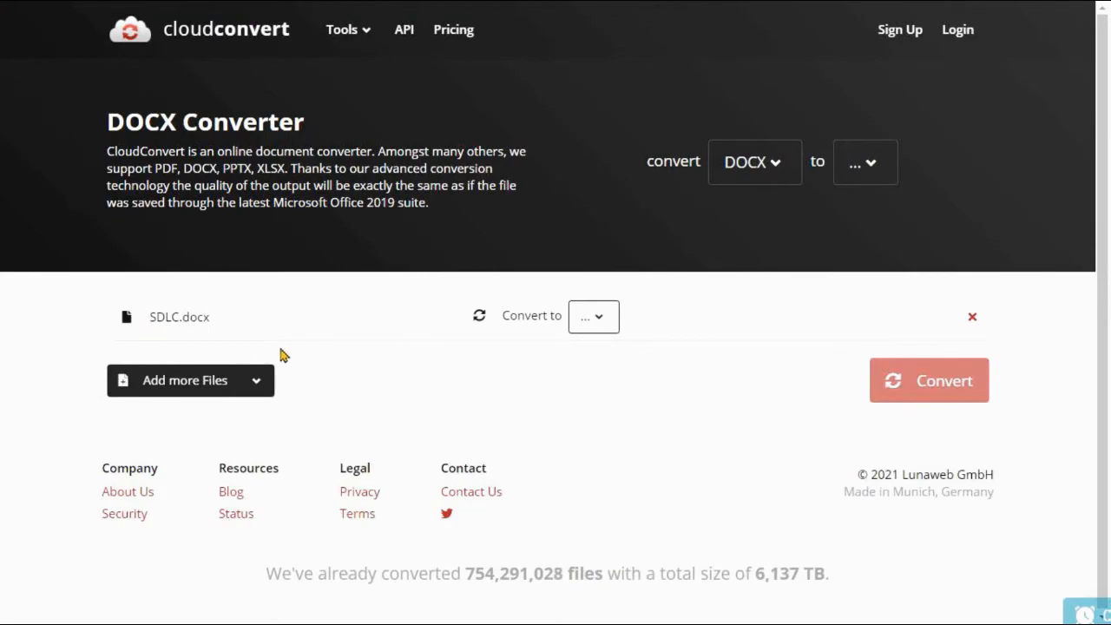
# Step: Check the SDLC document in Word, then open the output formats list beside SDLC.docx
pyautogui.hotkey('alt', 'Tab')
pyautogui.doubleClick(340, 184)
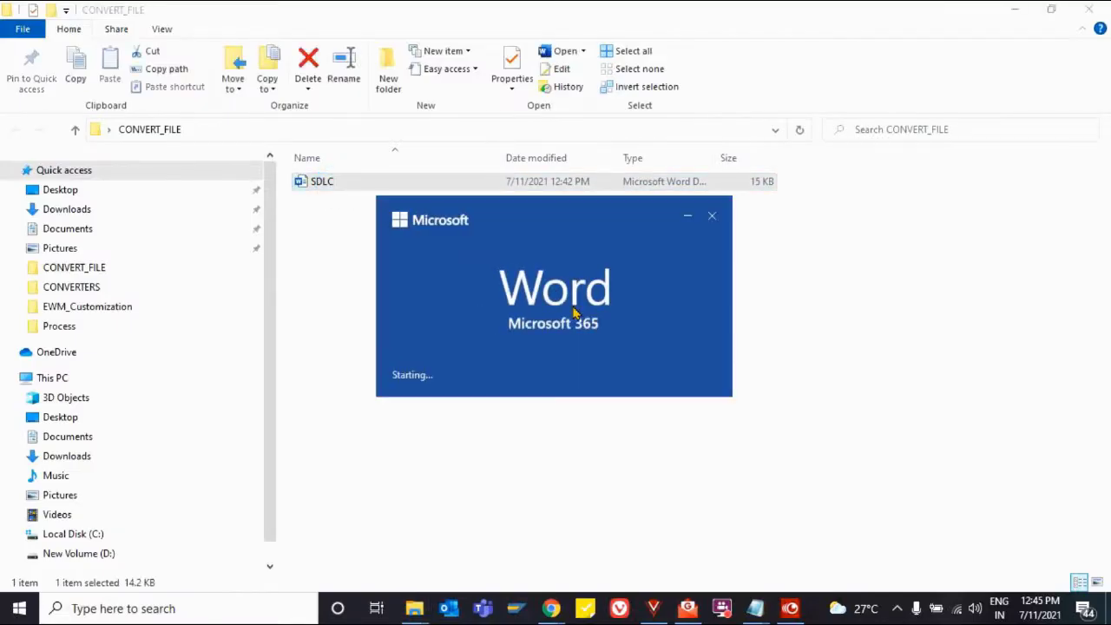
pyautogui.scroll(-3, 1103, 202)
pyautogui.scroll(3, 1096, 193)
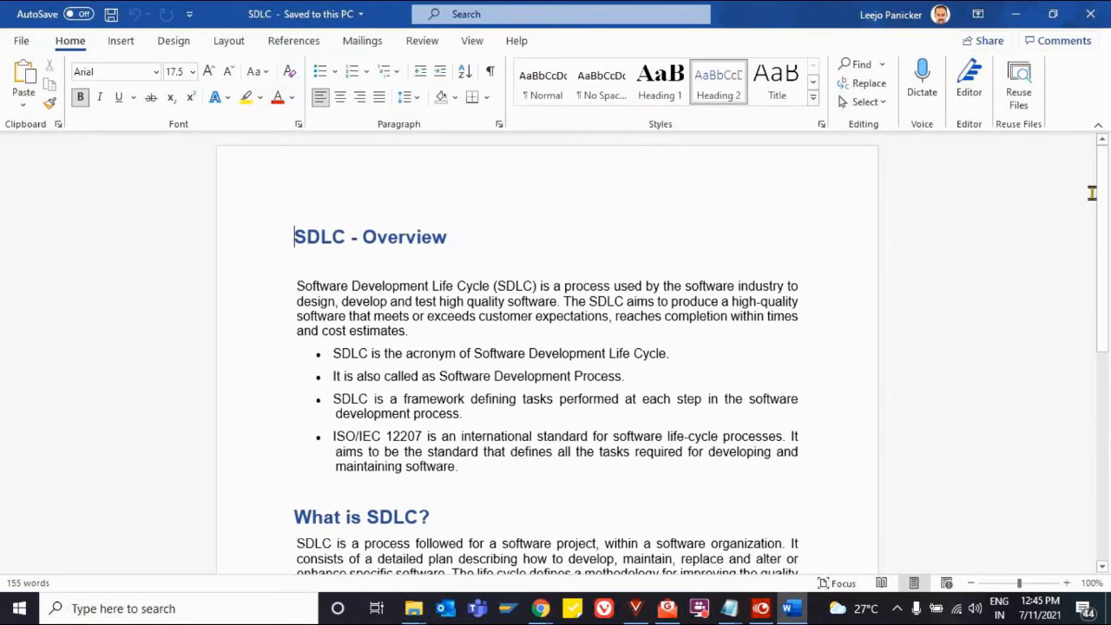
pyautogui.hotkey('alt', 'Tab')
pyautogui.click(594, 374)
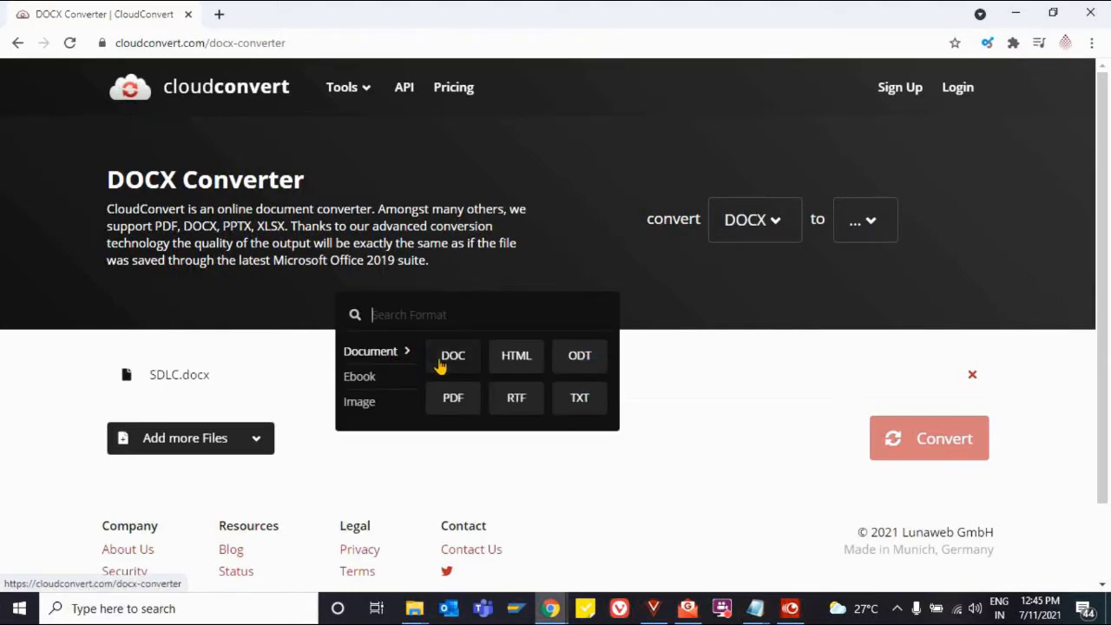
# Step: Choose PDF as the output for SDLC.docx and convert it to SDLC.pdf
pyautogui.click(620, 471)
pyautogui.click(594, 374)
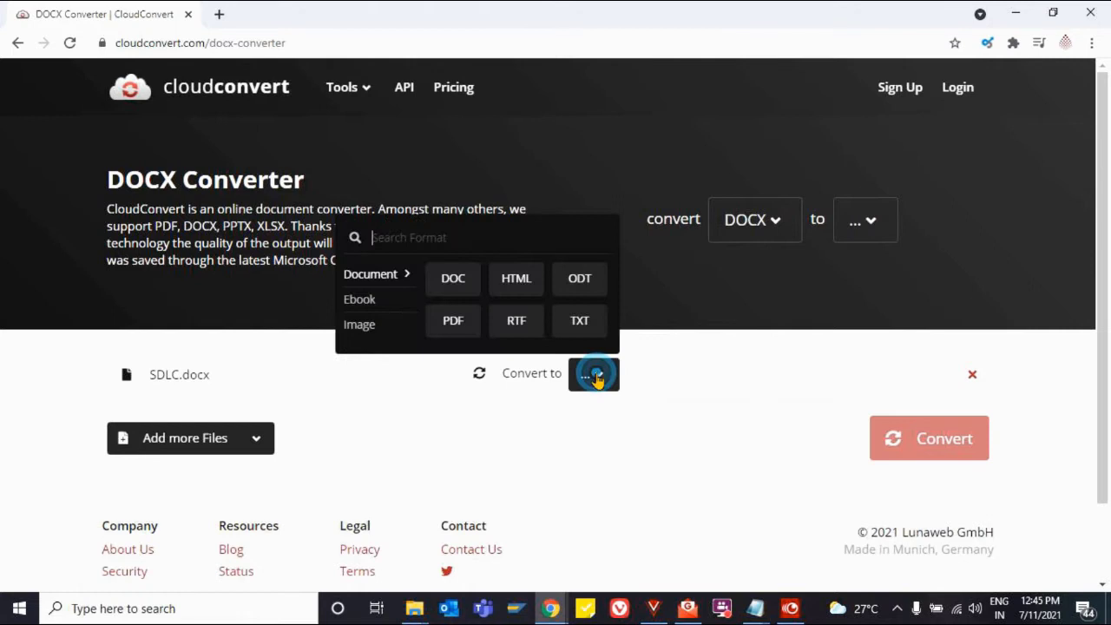
pyautogui.click(454, 323)
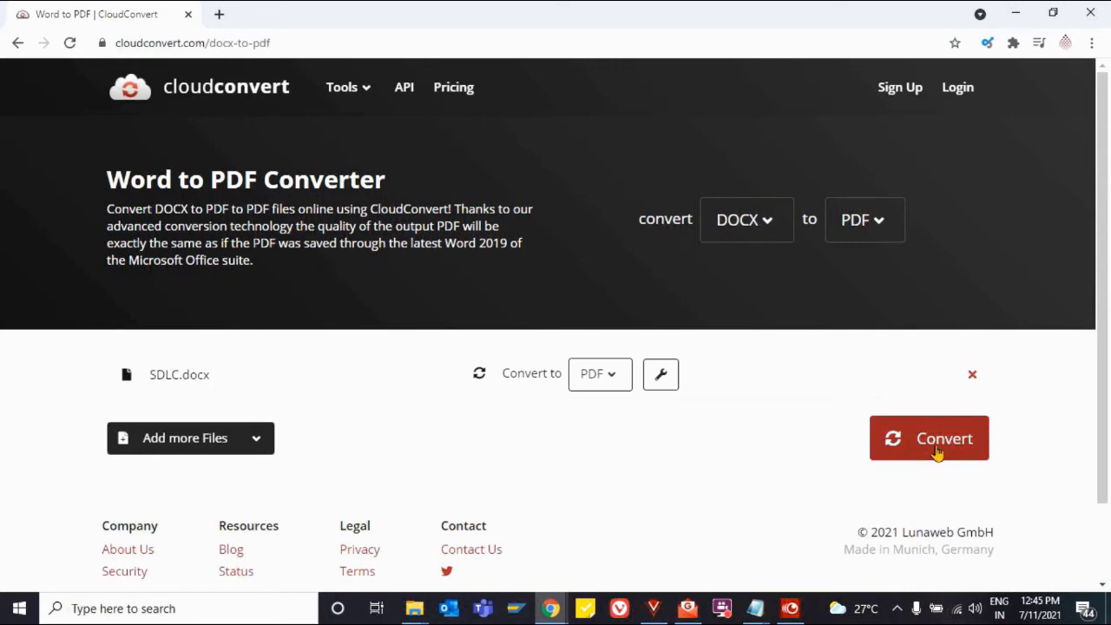
pyautogui.click(938, 443)
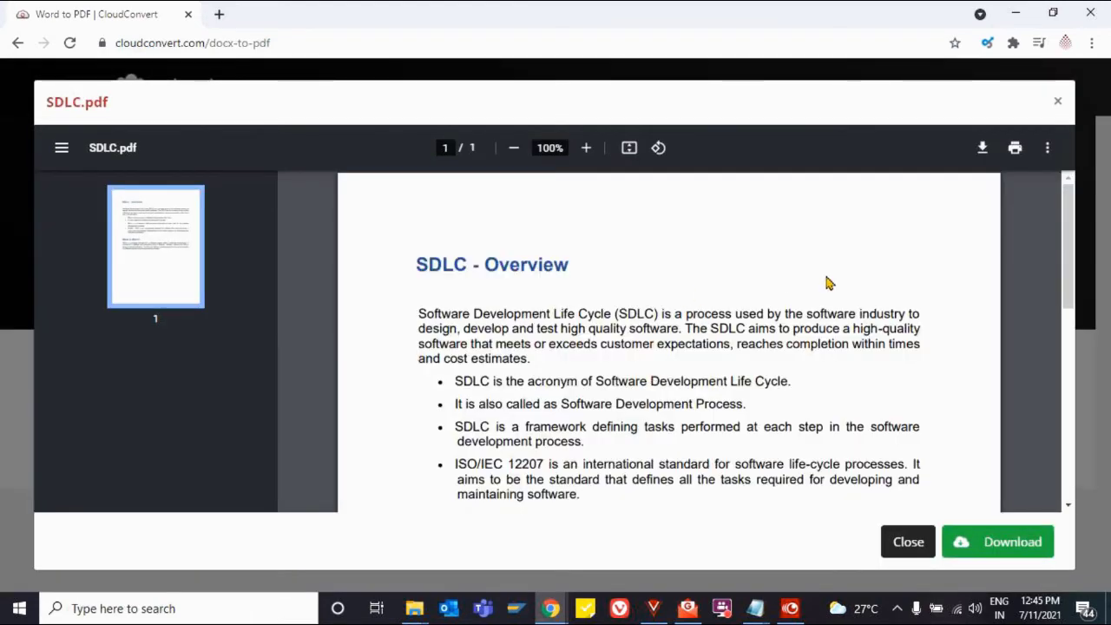
# Step: Download SDLC.pdf into CONVERT_FILE and open it, then view Animation.gif in Photos
pyautogui.scroll(-10, 829, 296)
pyautogui.scroll(10, 839, 317)
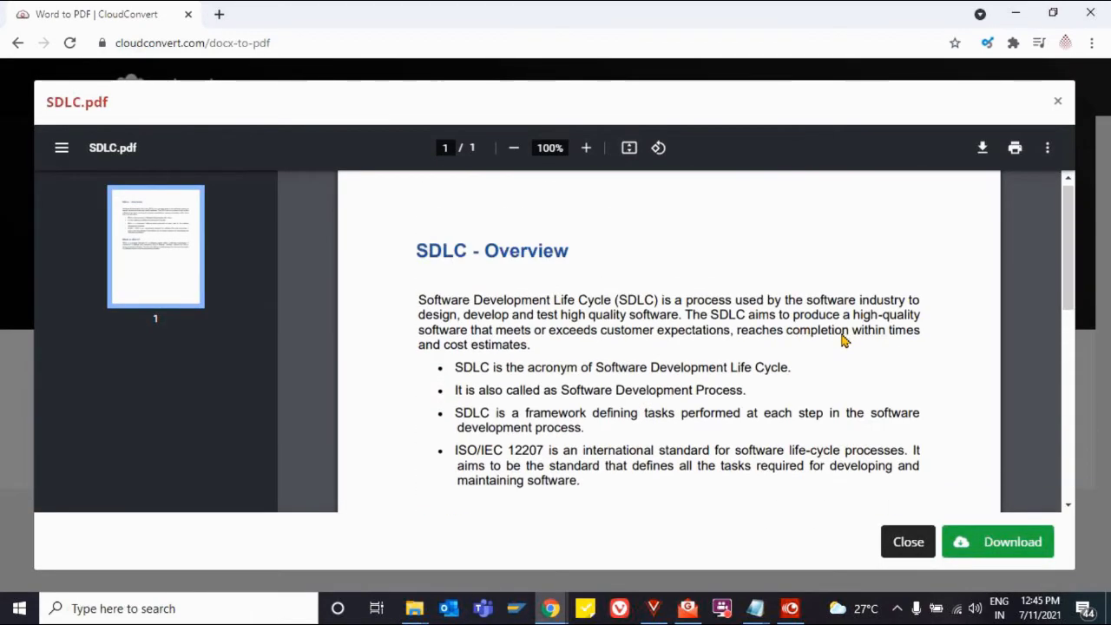
pyautogui.click(1012, 539)
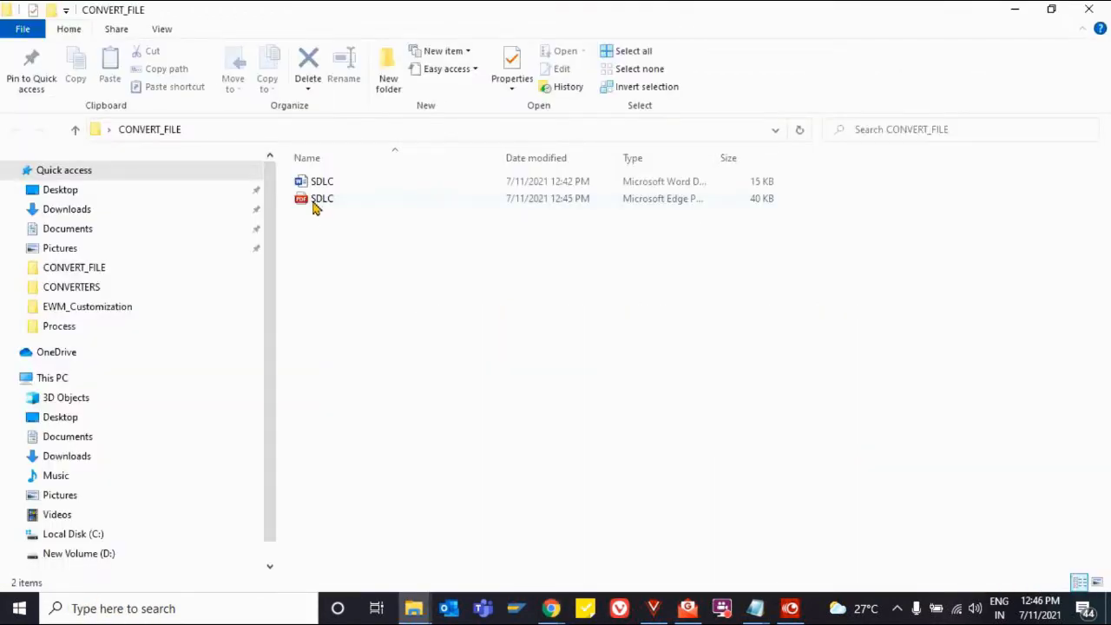
pyautogui.doubleClick(315, 201)
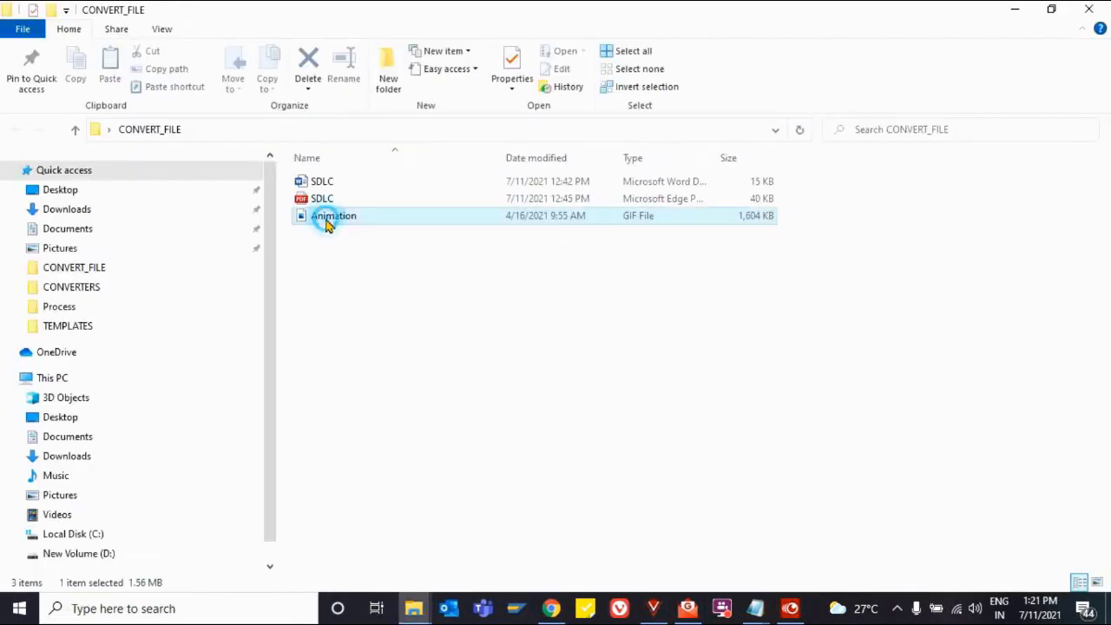
pyautogui.doubleClick(323, 218)
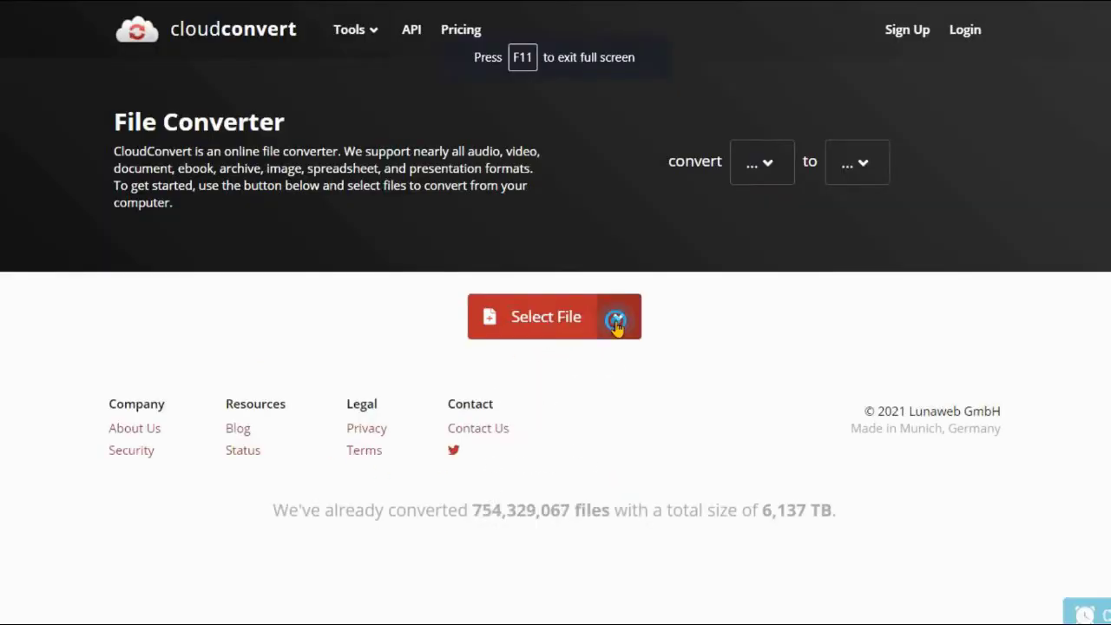
# Step: Add Animation.gif from the computer to CloudConvert
pyautogui.click(618, 318)
pyautogui.click(615, 370)
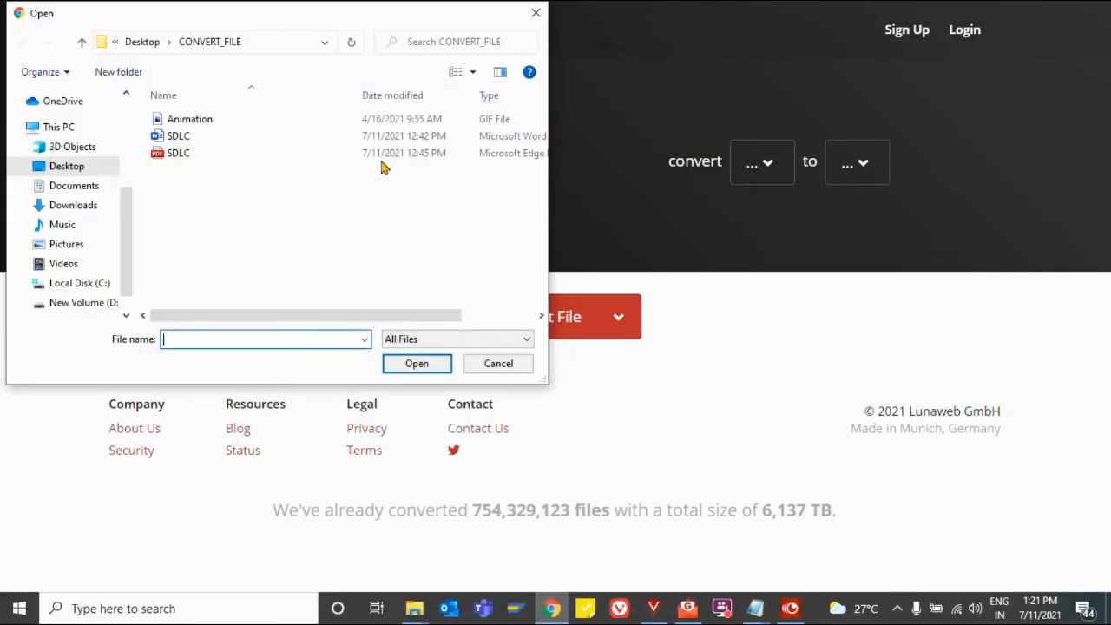
pyautogui.click(203, 122)
pyautogui.click(417, 364)
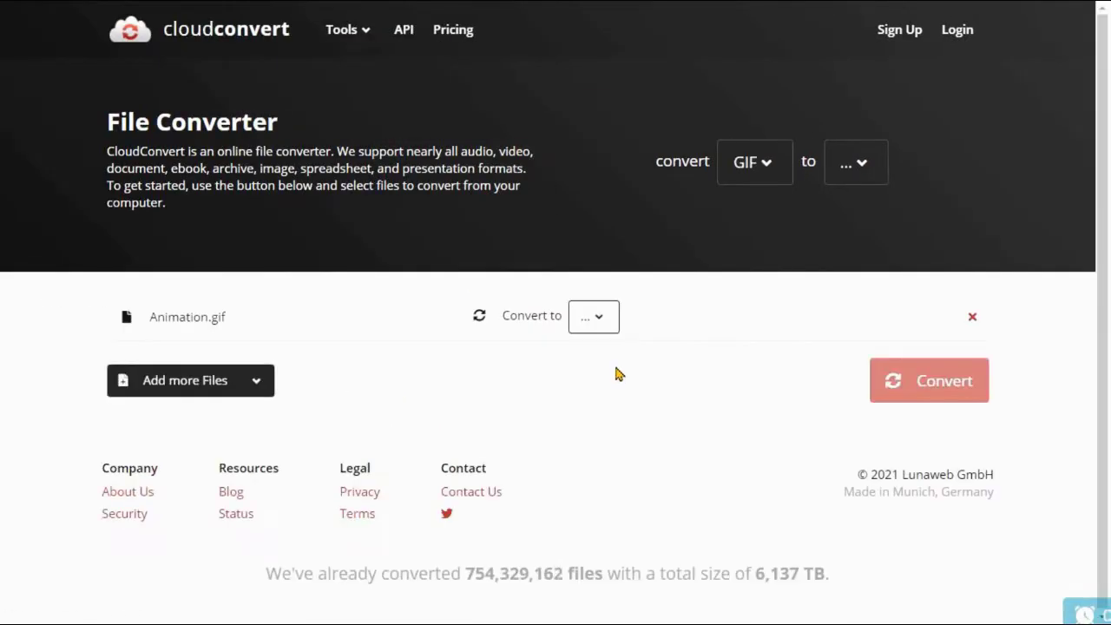
# Step: Set Video > MOV as Animation.gif's output and show its conversion options
pyautogui.click(615, 300)
pyautogui.moveTo(308, 391)
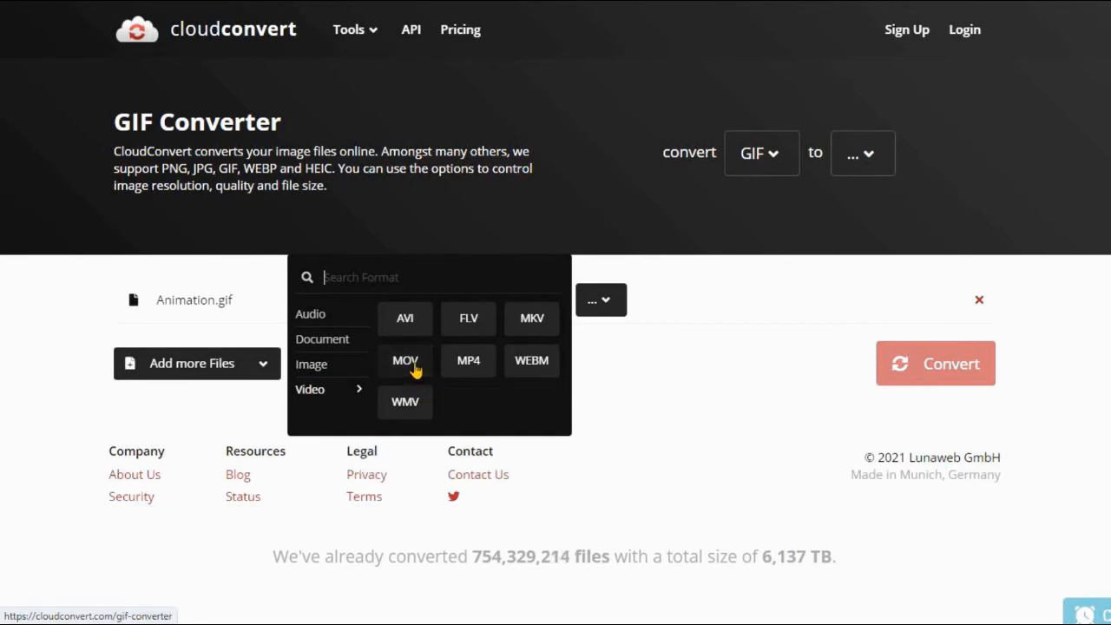
pyautogui.click(416, 369)
pyautogui.click(674, 302)
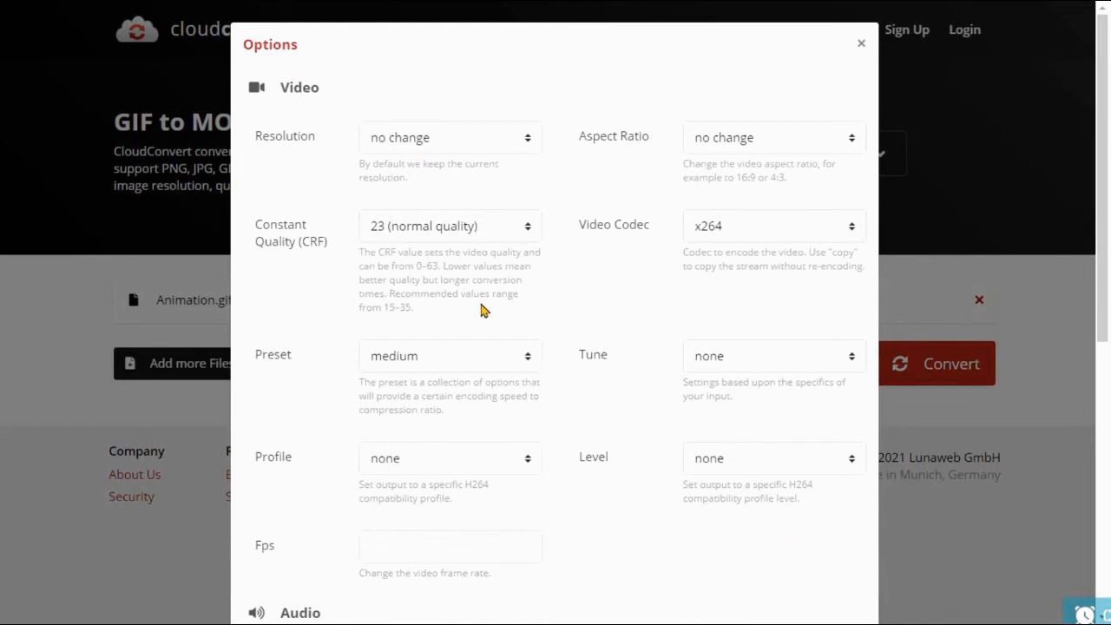
# Step: Close the options unchanged, convert Animation.gif to MOV, and download Animation (1).mov
pyautogui.click(863, 45)
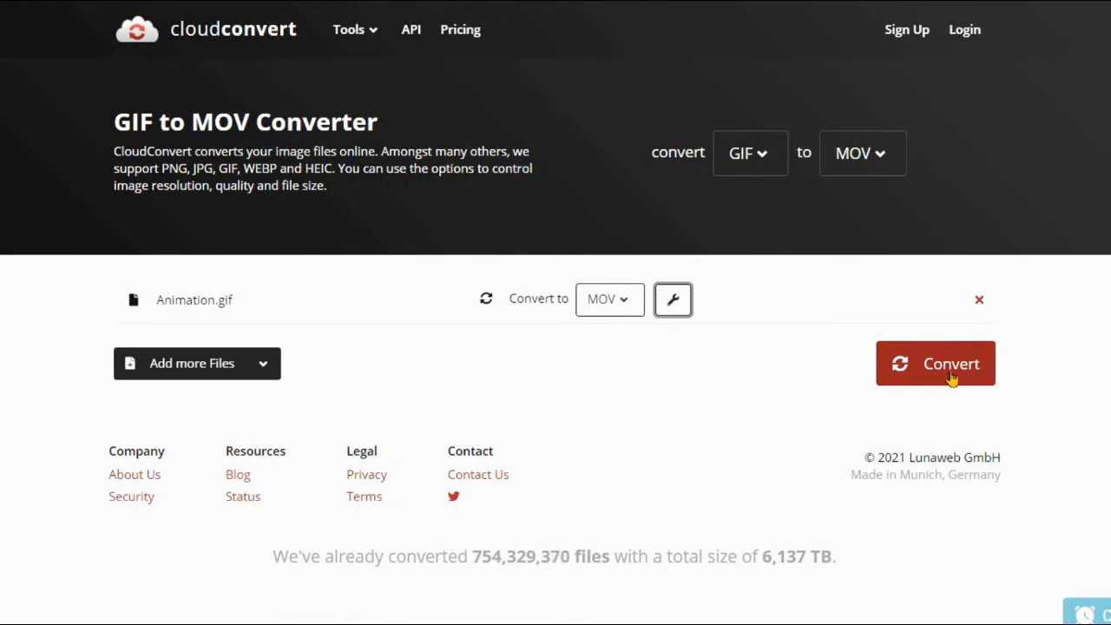
pyautogui.click(951, 369)
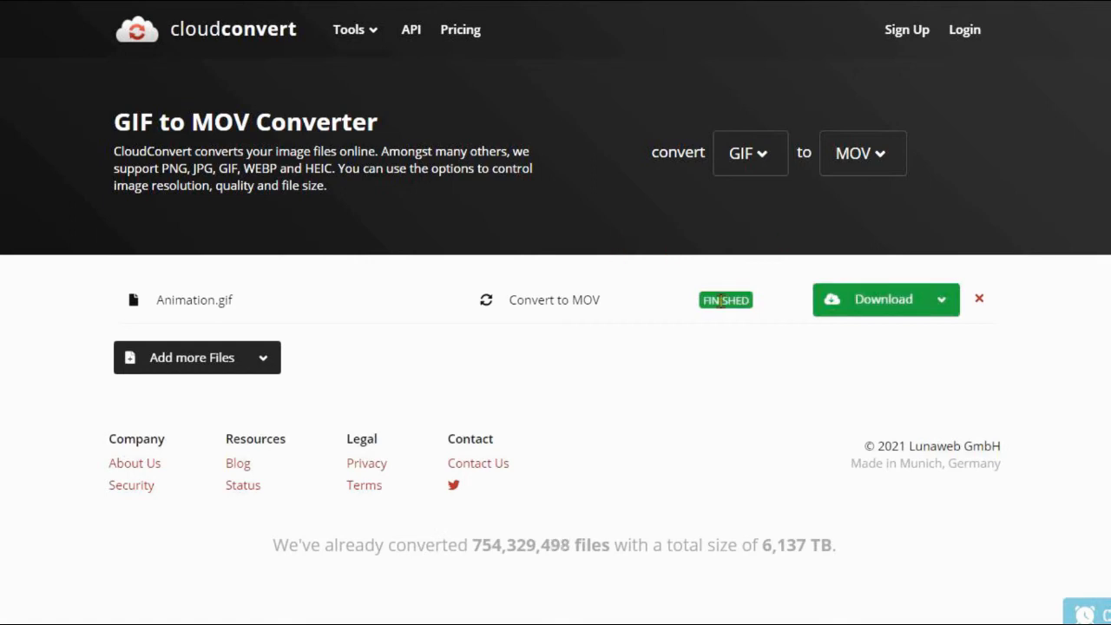
pyautogui.click(943, 306)
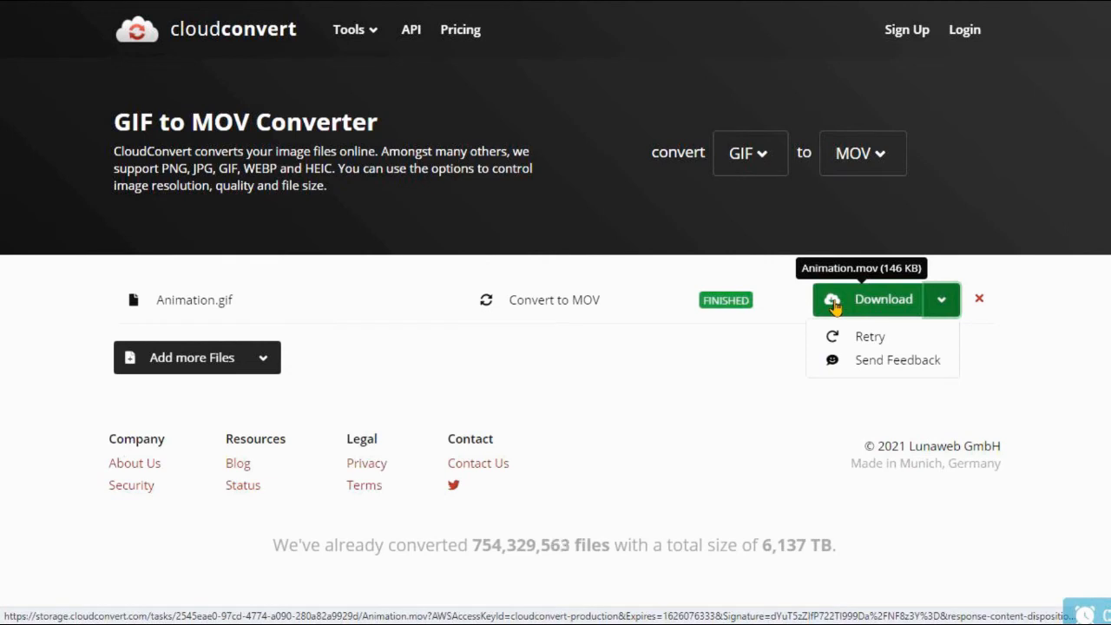
pyautogui.click(834, 304)
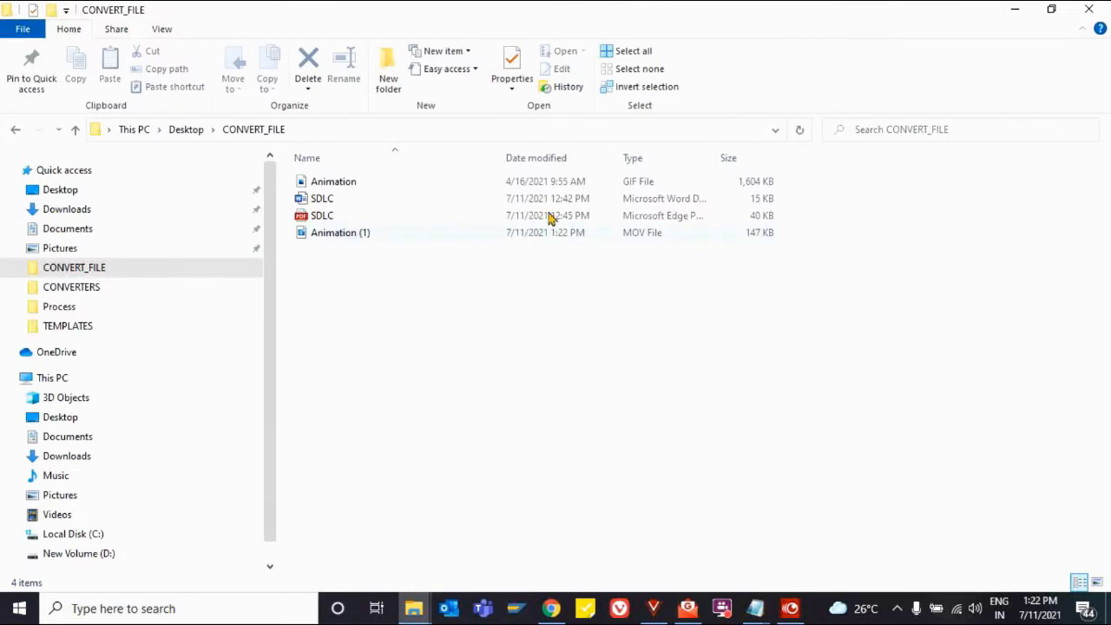
# Step: Play Animation (1).mov in Movies & TV, then exit full screen and close the player
pyautogui.click(646, 186)
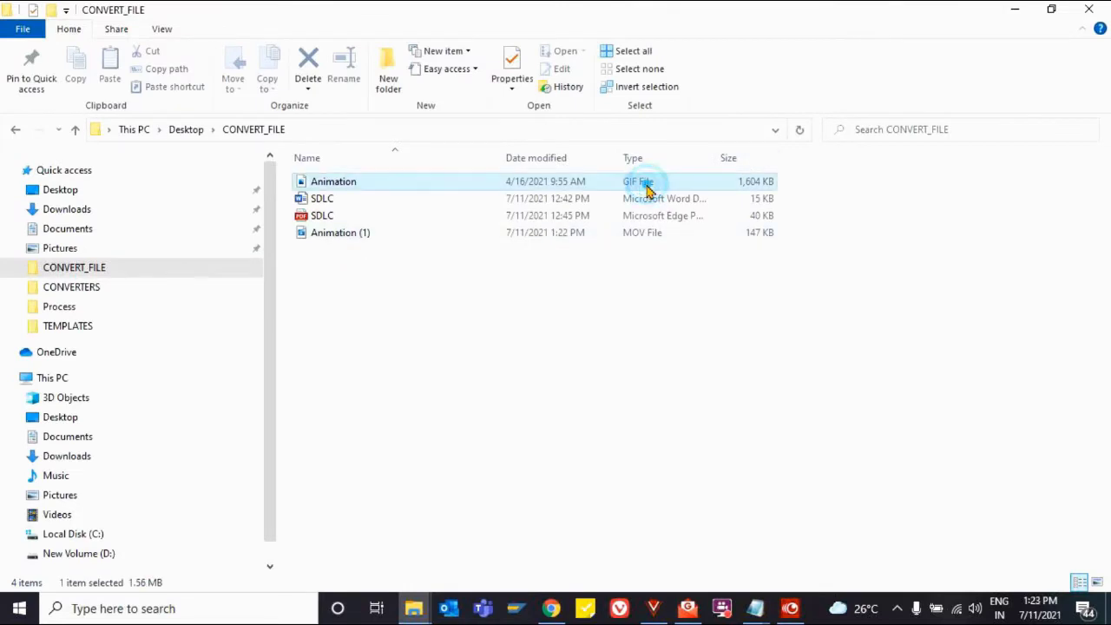
pyautogui.click(339, 200)
pyautogui.click(362, 293)
pyautogui.click(342, 183)
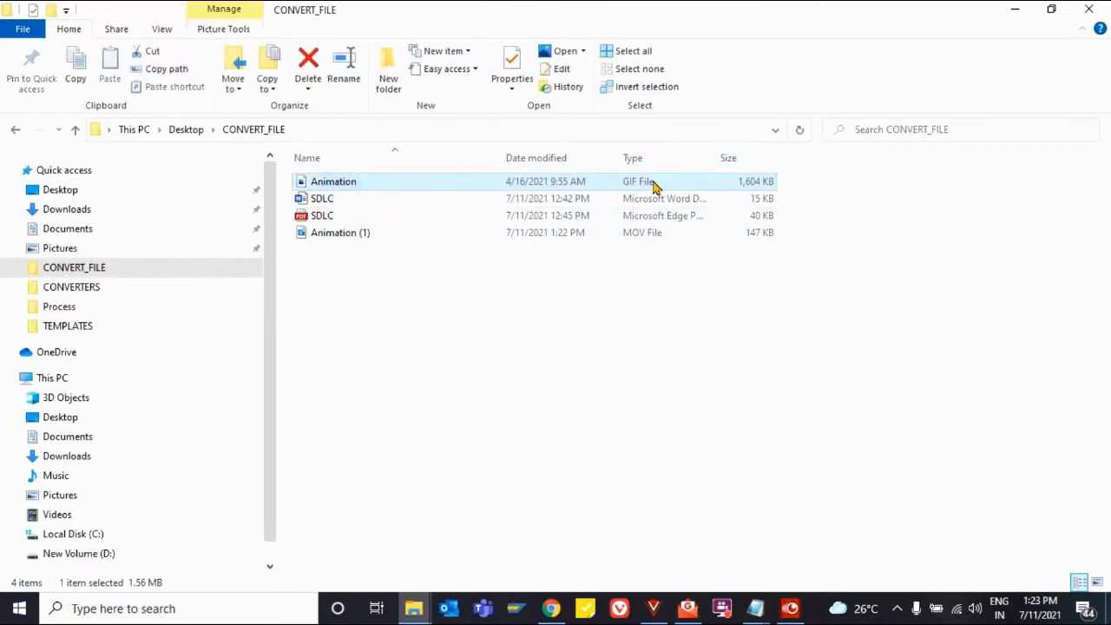
pyautogui.click(390, 235)
pyautogui.doubleClick(384, 235)
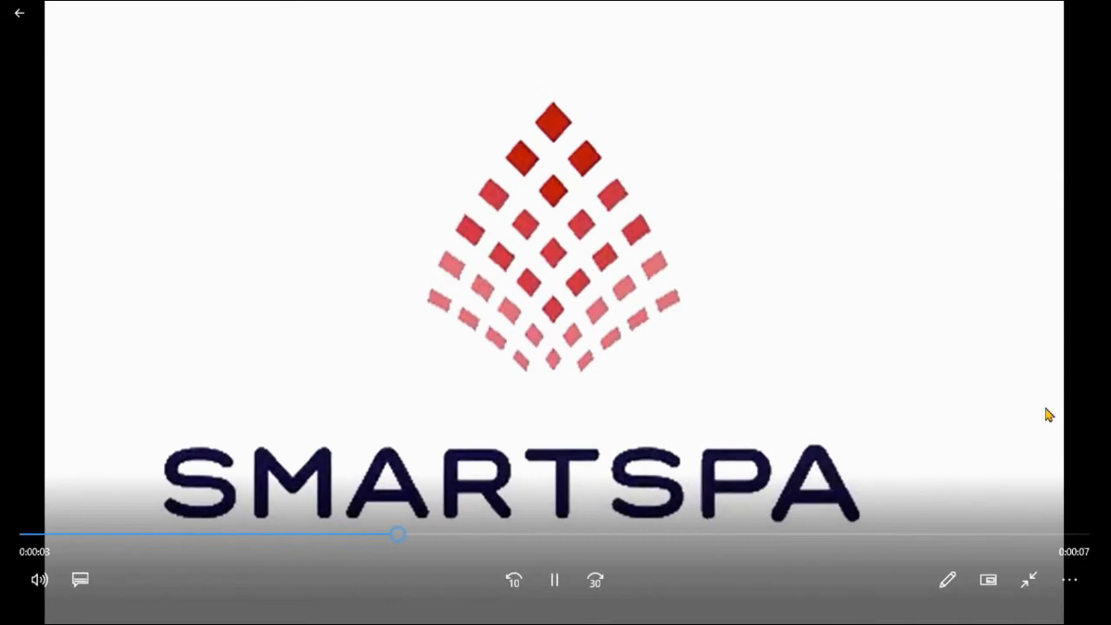
pyautogui.click(1029, 581)
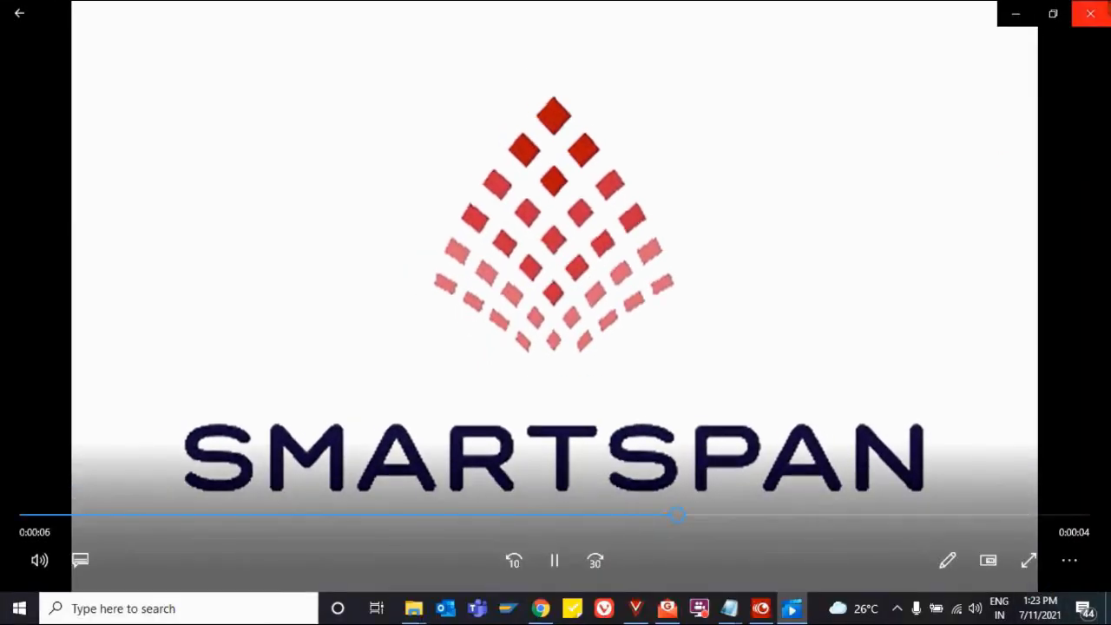
pyautogui.click(1086, 13)
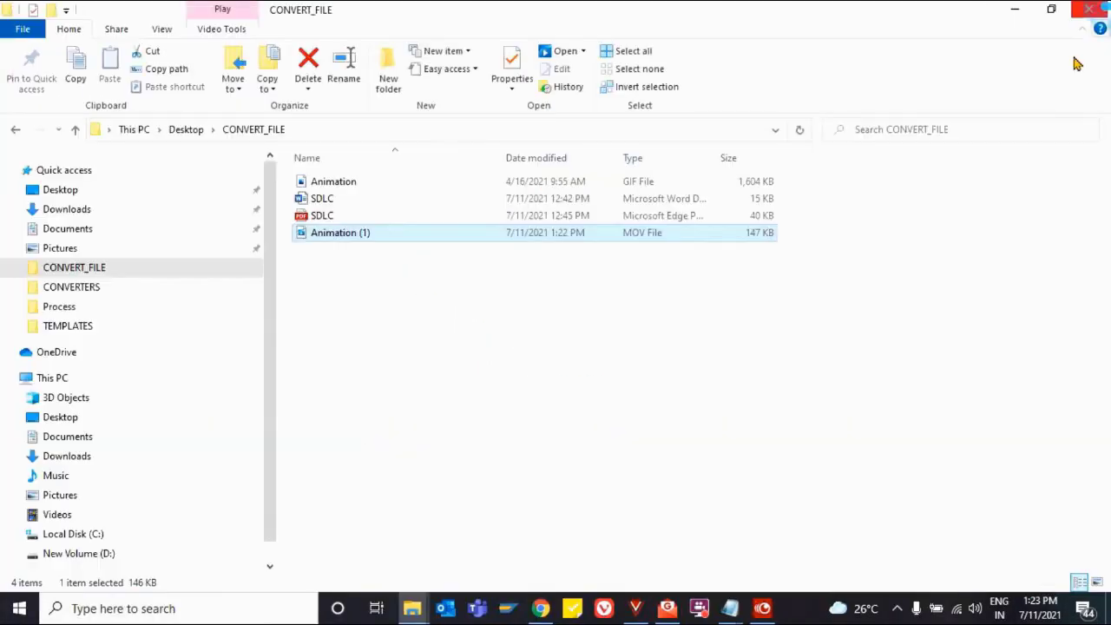
# Step: Show the converter page full screen and delete the finished Animation.gif job
pyautogui.click(552, 607)
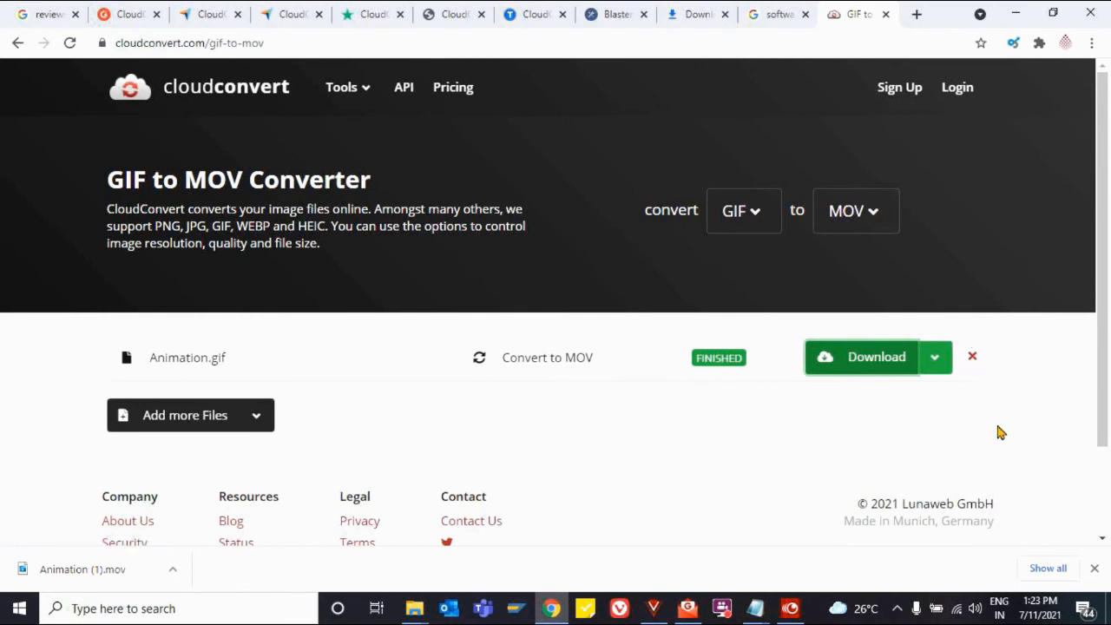
pyautogui.press('F11')
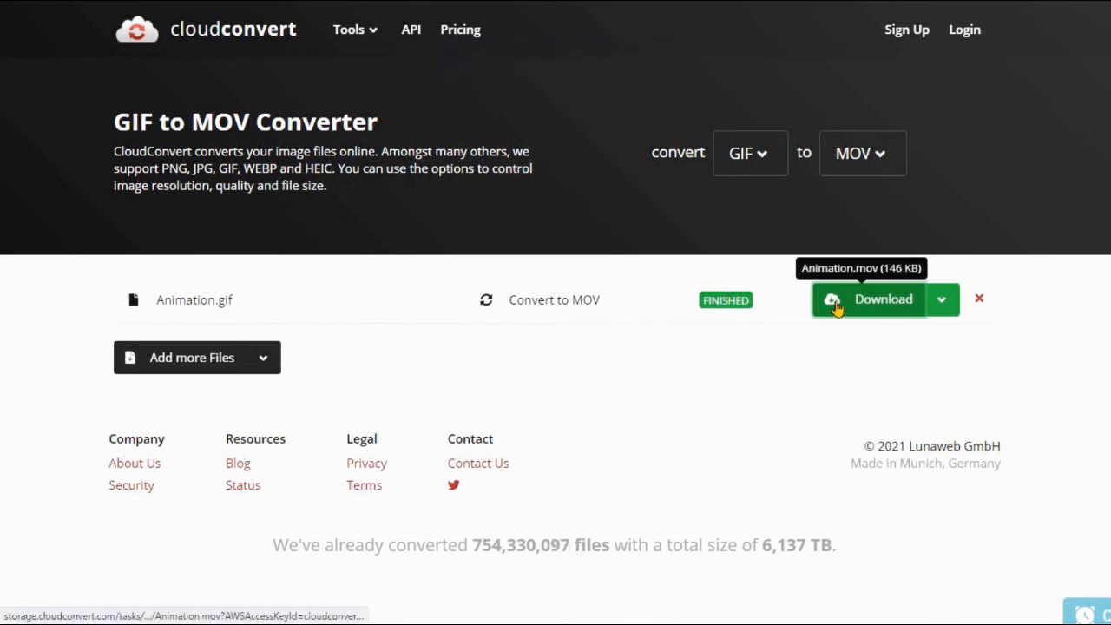
pyautogui.click(980, 302)
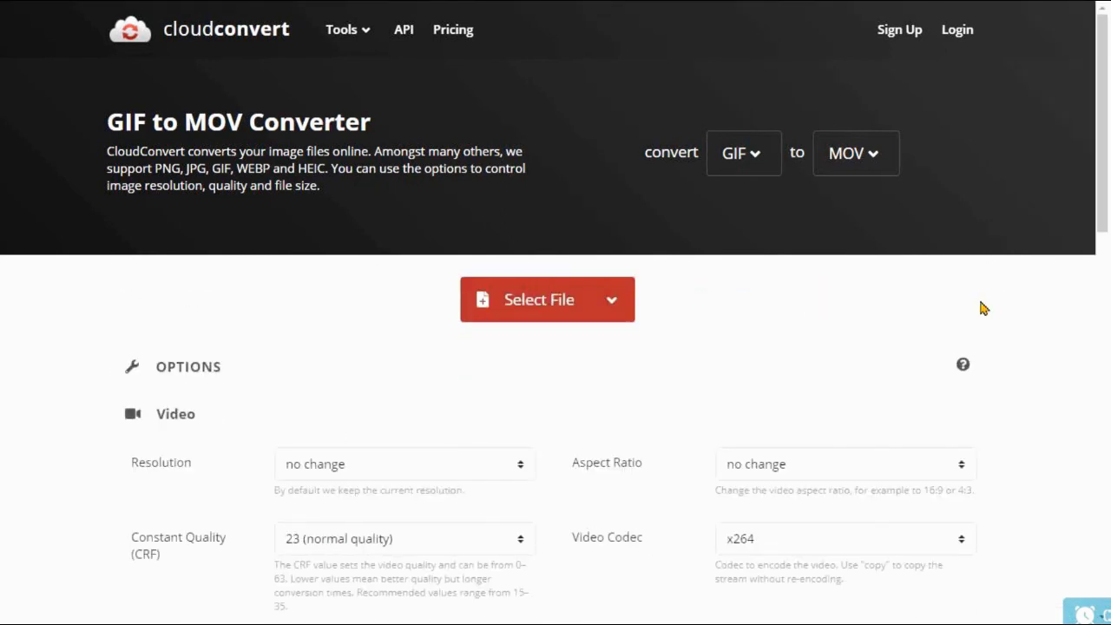
pyautogui.scroll(-1, 984, 308)
pyautogui.scroll(-10, 1009, 452)
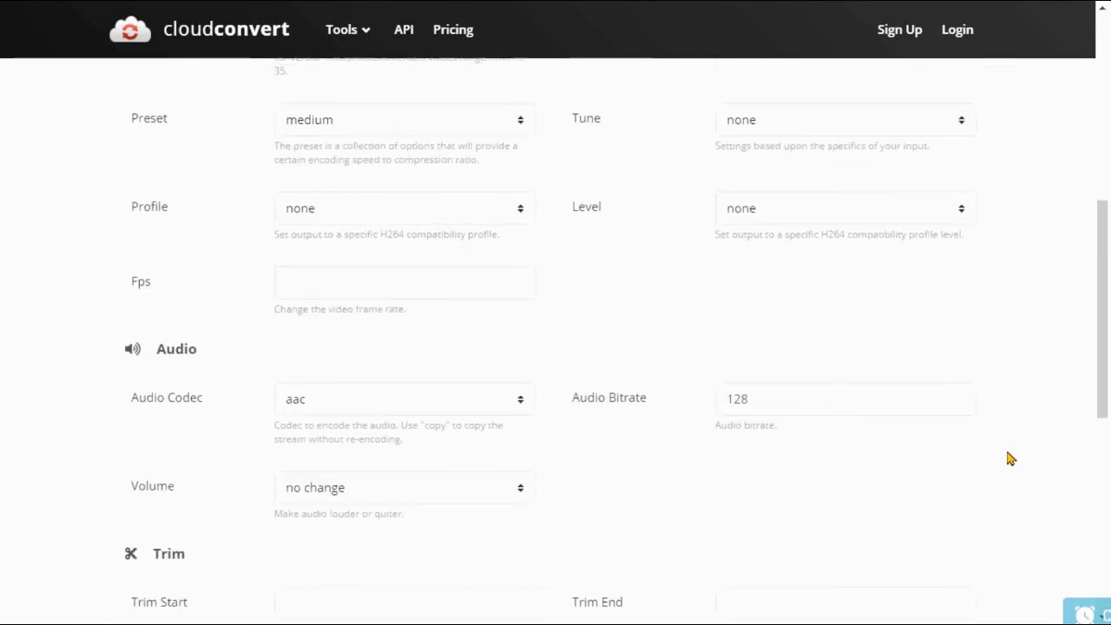
pyautogui.scroll(-3, 1010, 452)
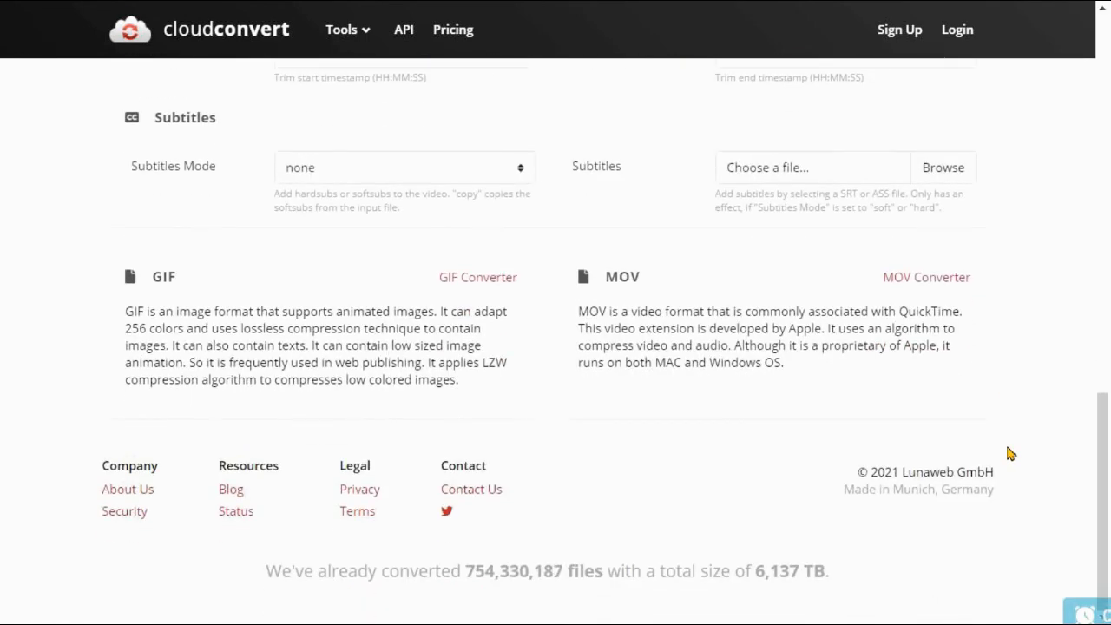